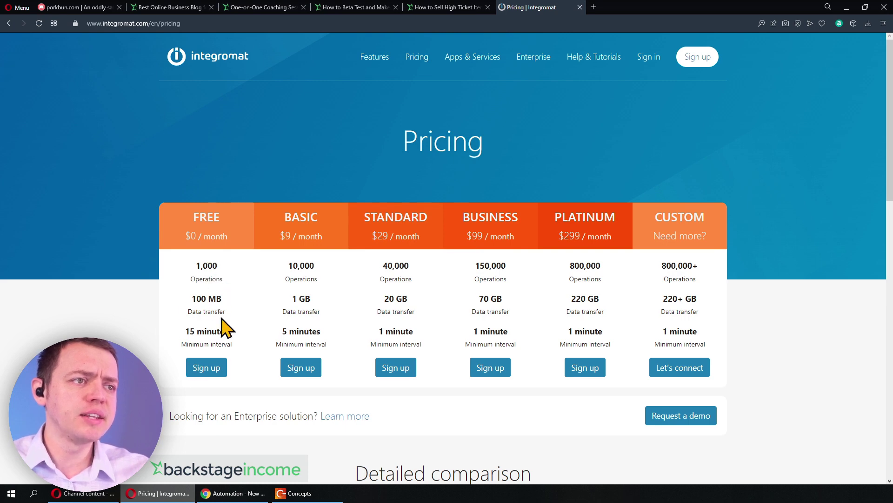
Scroll down to the plans' Detailed comparison table, then back up to the Basic $9 plan.
scroll(222, 328, "down", 2)
scroll(223, 340, "down", 2)
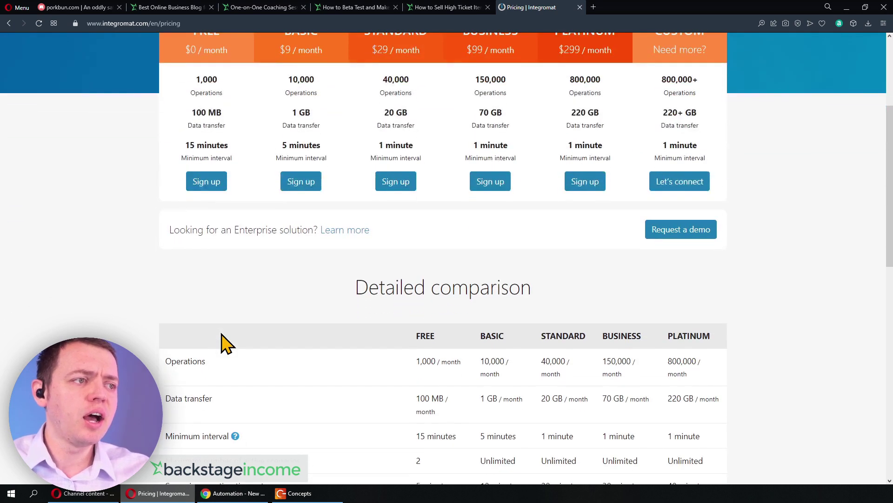
scroll(227, 342, "up", 2)
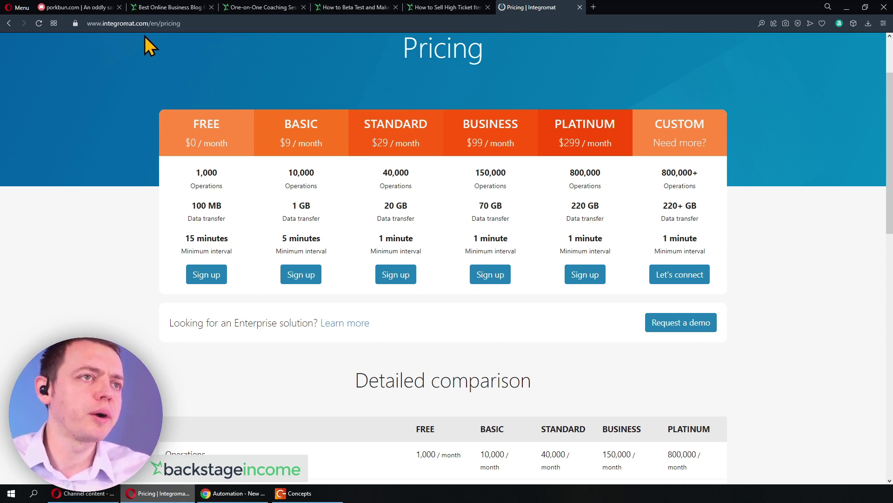
Open the video-posting scenario and mark its Airtable trigger with a red circle and arrow.
left_click(244, 497)
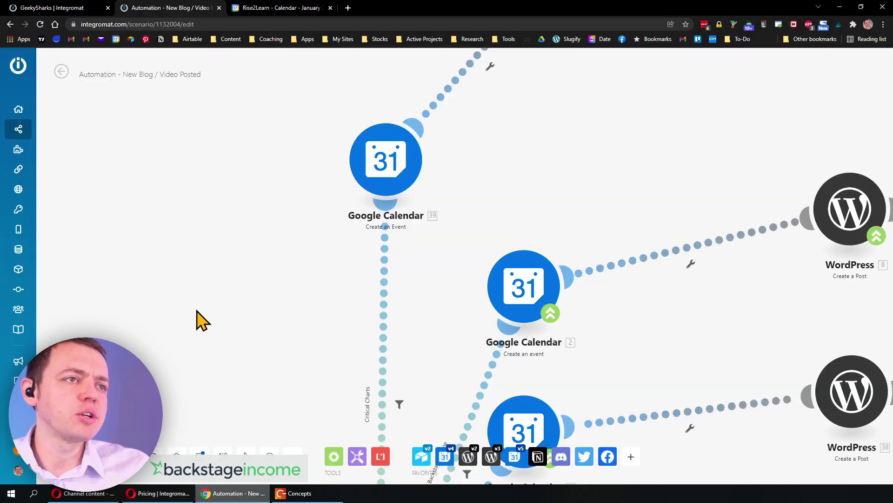
left_click_drag(196, 309, 268, 208)
mouse_move(185, 365)
left_mouse_down()
mouse_move(313, 269)
mouse_move(512, 232)
left_mouse_up()
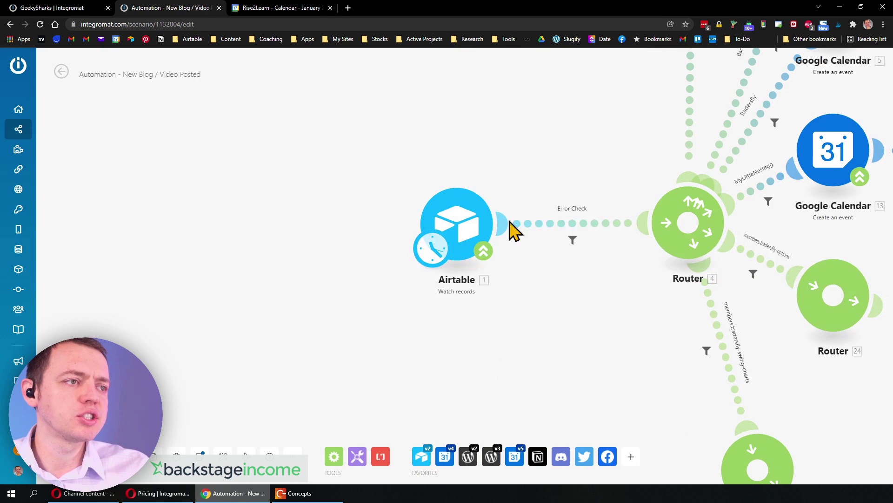
left_click(439, 255)
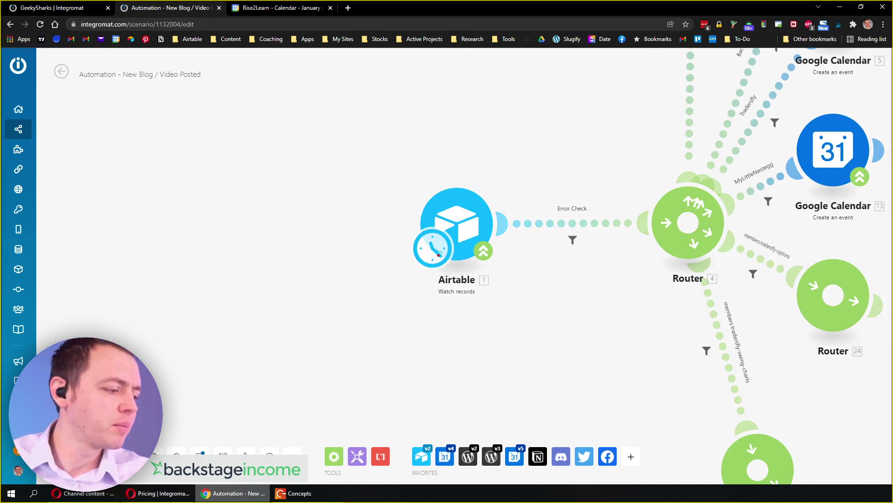
left_click_drag(423, 171, 388, 186)
left_click_drag(388, 251, 214, 351)
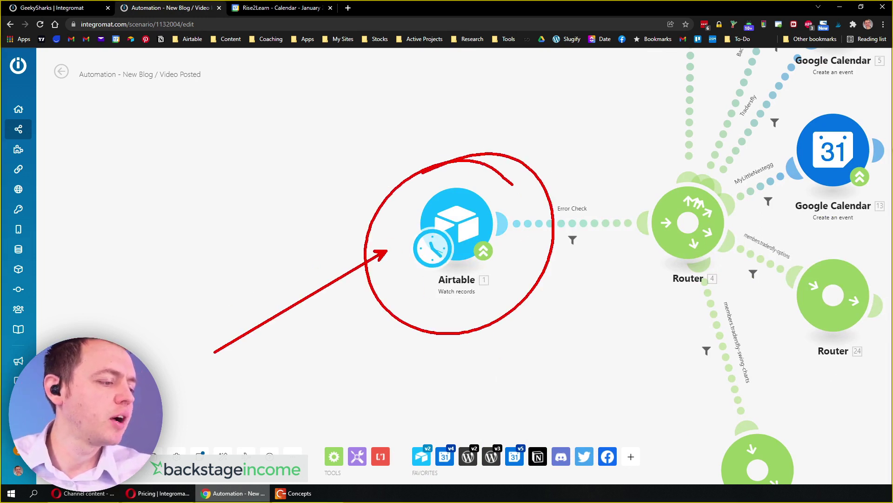
key("Escape")
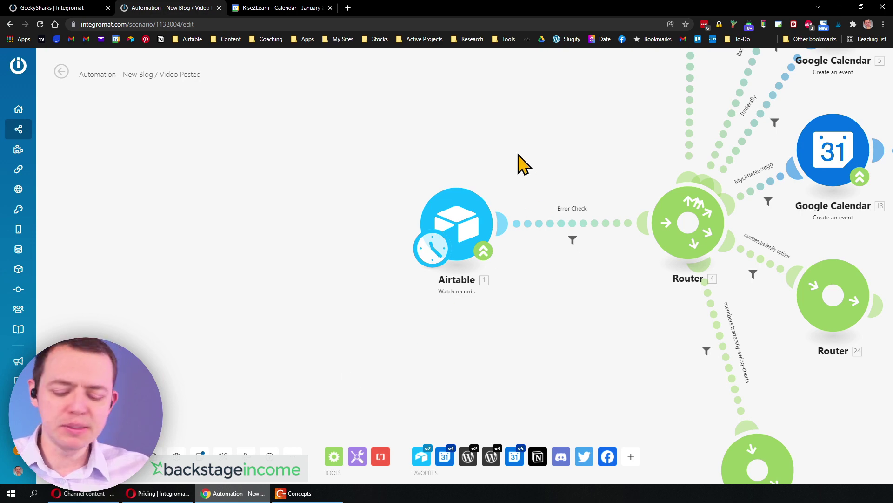
Pan across the Google Calendar, WordPress and Notion modules to the Discord, Twitter and Facebook branches.
left_click_drag(588, 135, 299, 371)
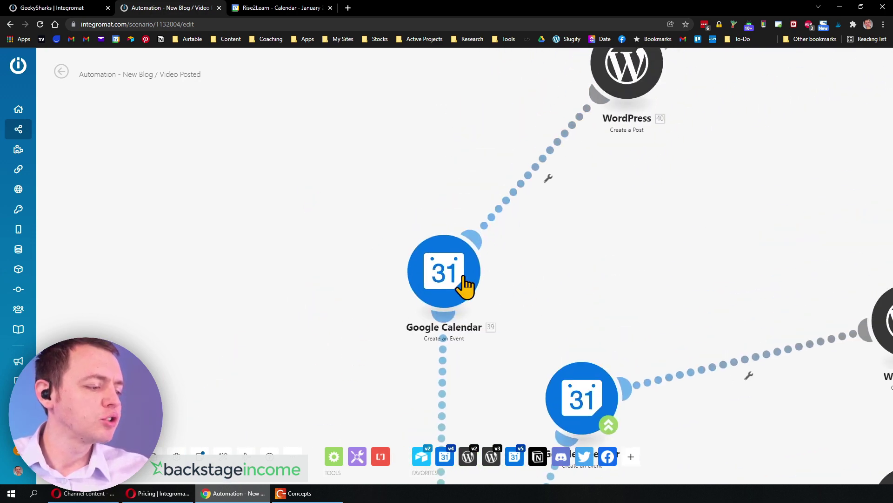
left_click_drag(740, 188, 576, 349)
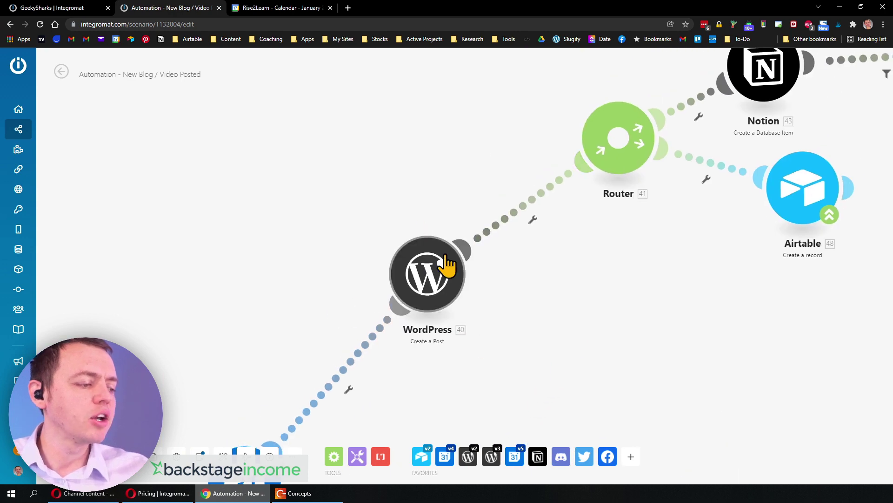
left_click_drag(690, 327, 428, 455)
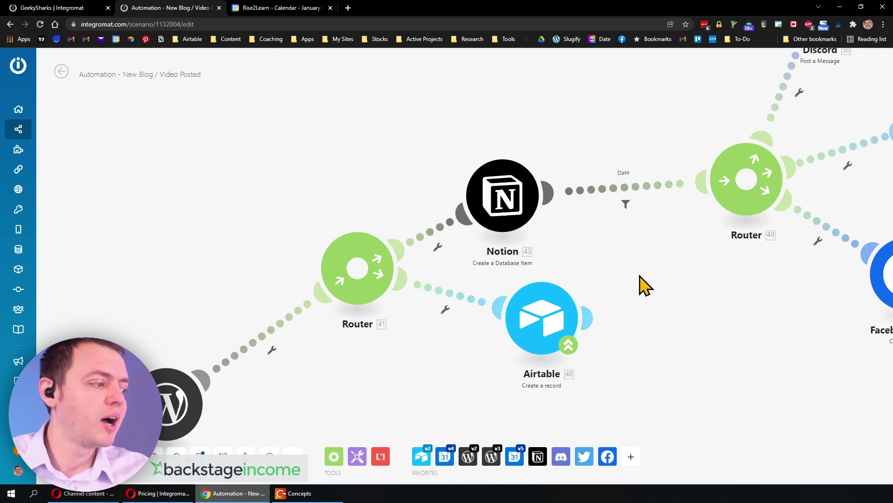
left_click_drag(694, 299, 408, 405)
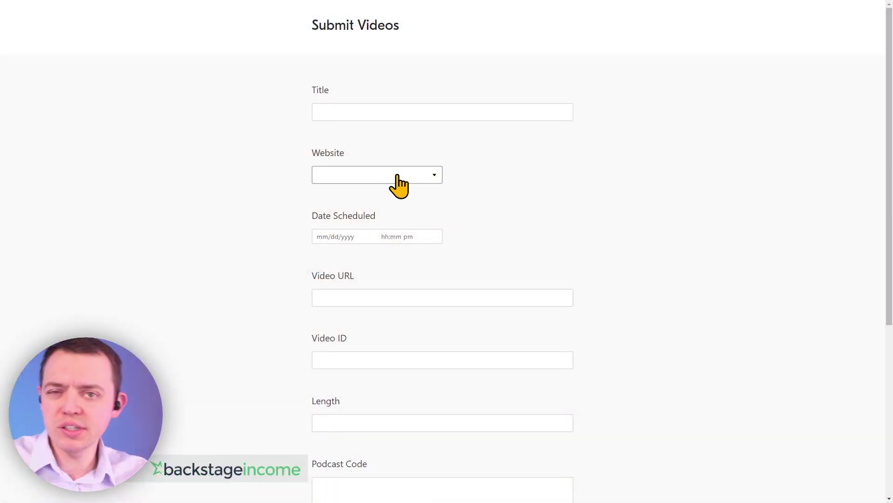
Scroll through the Submit Videos form fields down to Sponsor, focusing the Video ID box.
scroll(372, 182, "down", 2)
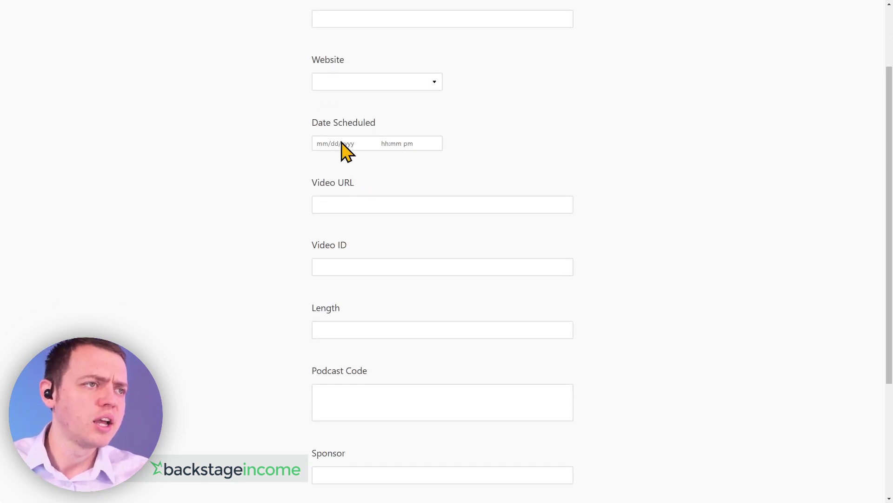
scroll(366, 193, "down", 1)
left_click(358, 217)
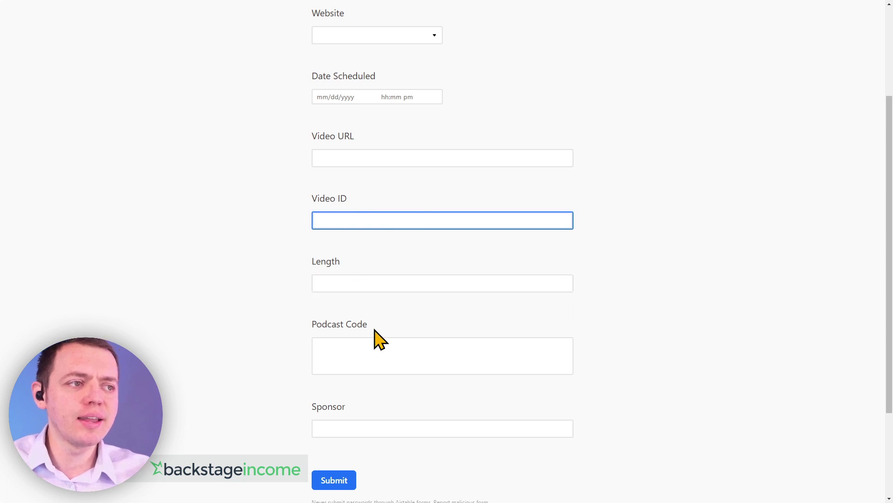
scroll(377, 335, "down", 2)
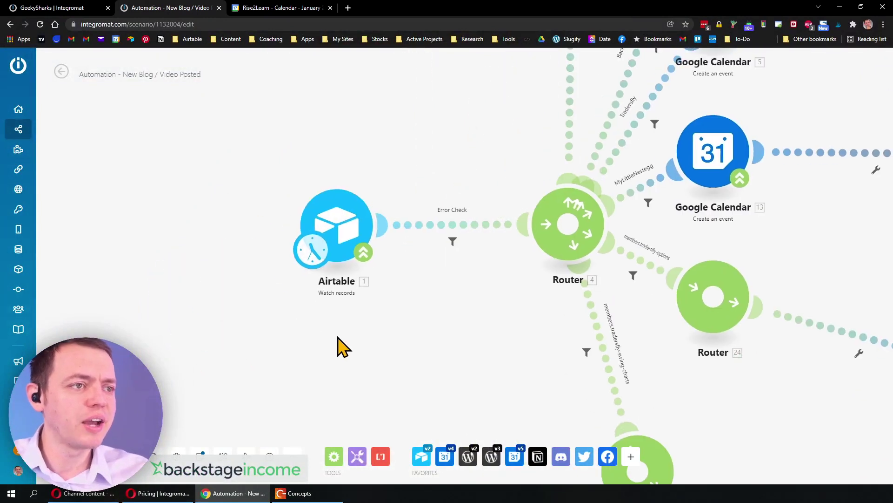
Pan to the Google Calendar modules and view the Critical Charts filter (Website equals criticalcharts) without changes.
scroll(317, 239, "up", 2)
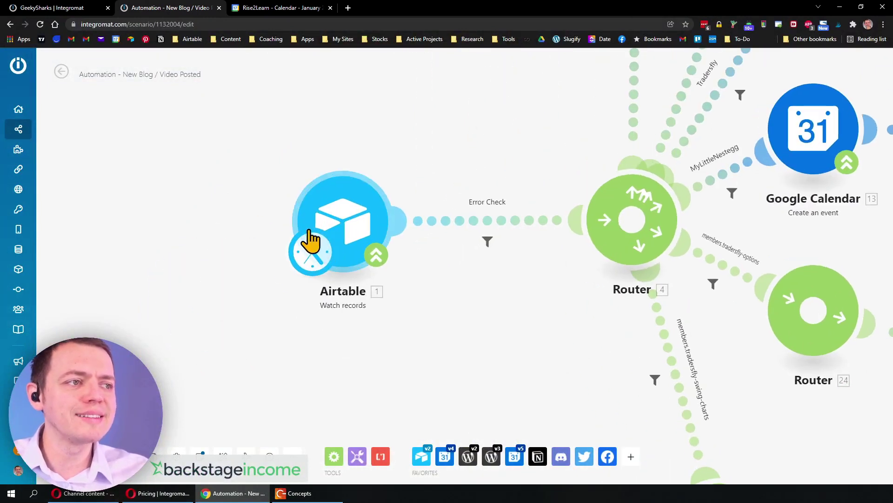
left_click_drag(417, 124, 295, 417)
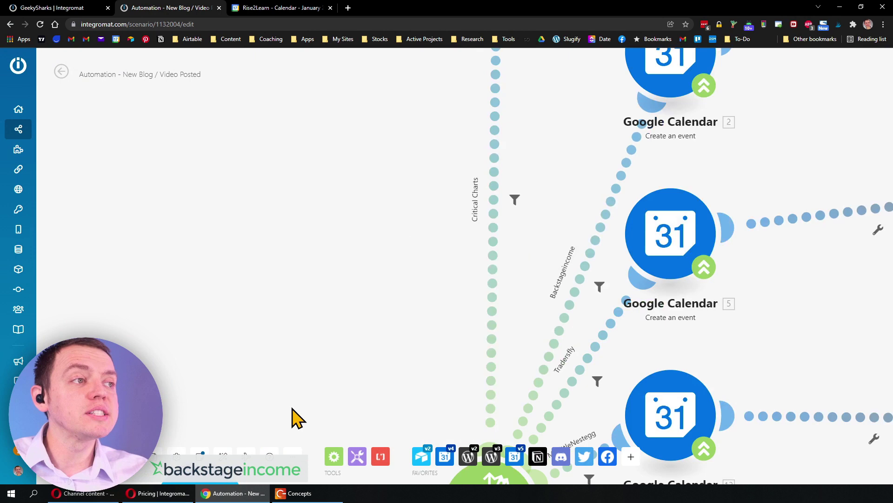
scroll(509, 219, "up", 2)
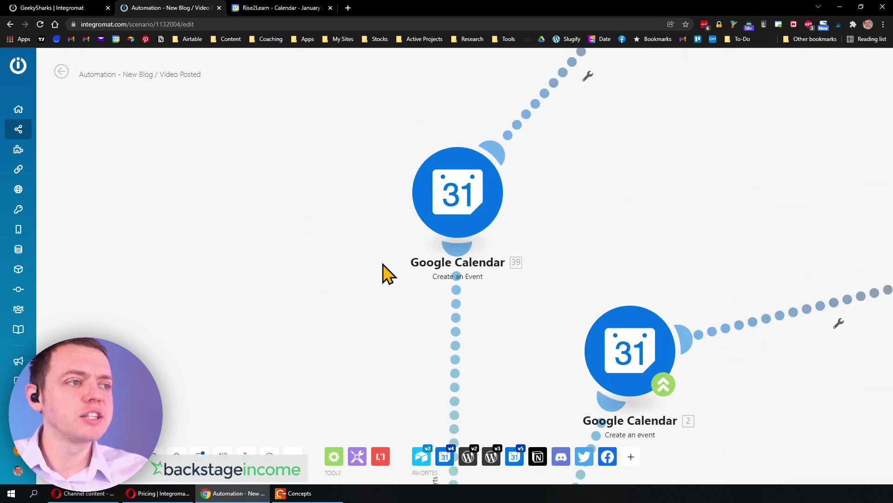
scroll(409, 149, "down", 6)
scroll(355, 183, "up", 3)
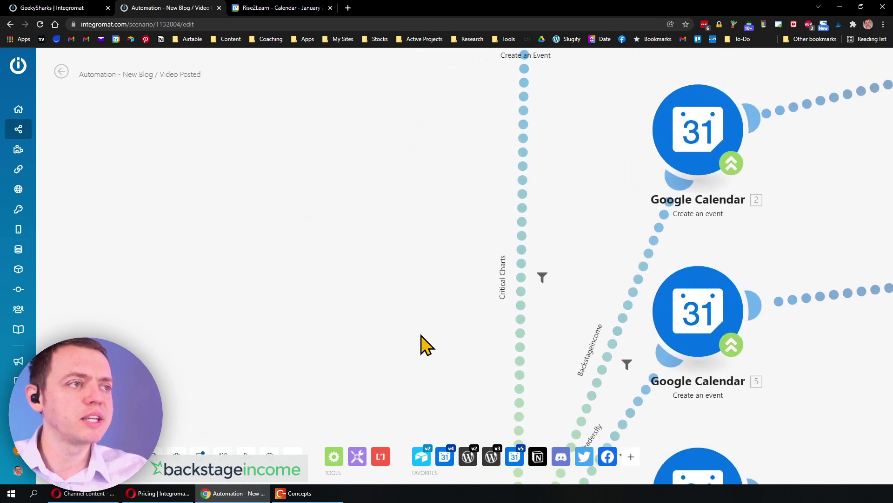
left_click(541, 282)
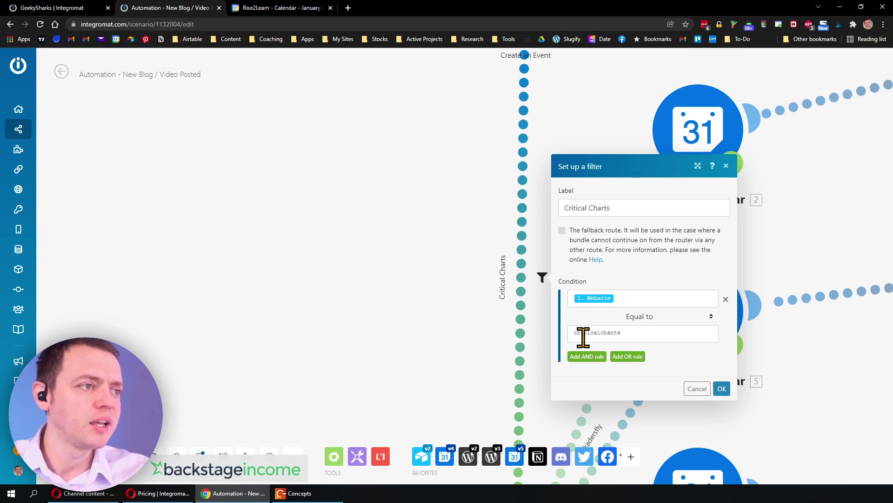
left_click(697, 390)
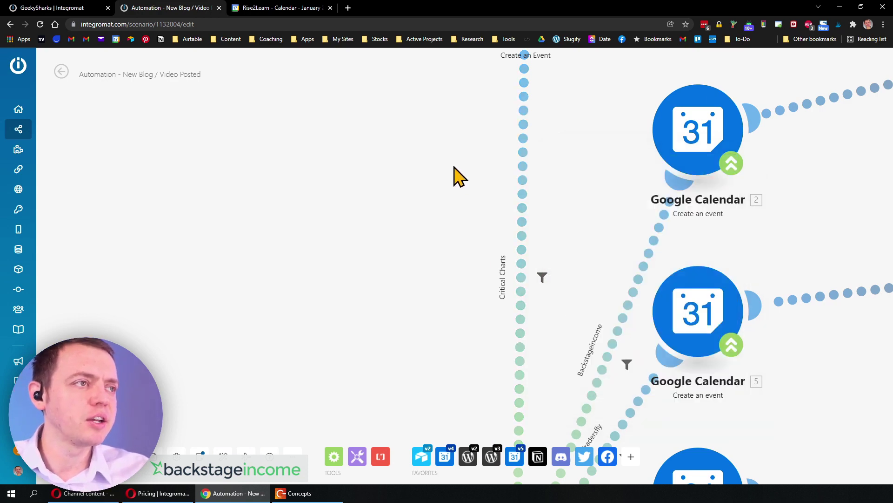
scroll(442, 210, "up", 5)
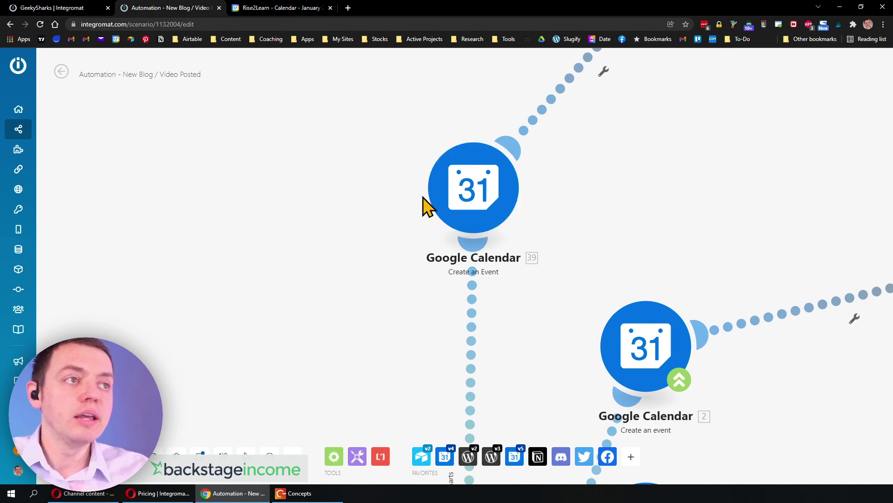
Toggle the #CriticalCharts and #Trading calendars in the December 2021 view, then return to the scenario.
left_click(274, 10)
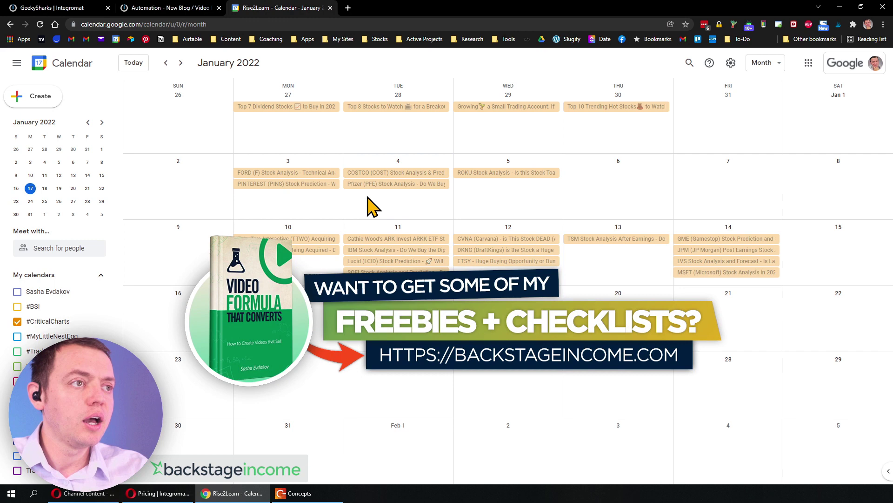
scroll(371, 202, "up", 1)
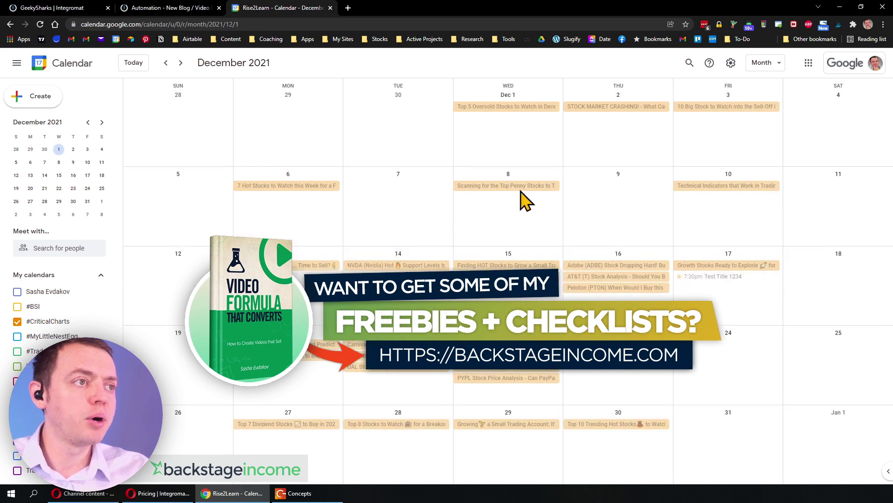
left_click(17, 321)
left_click(19, 352)
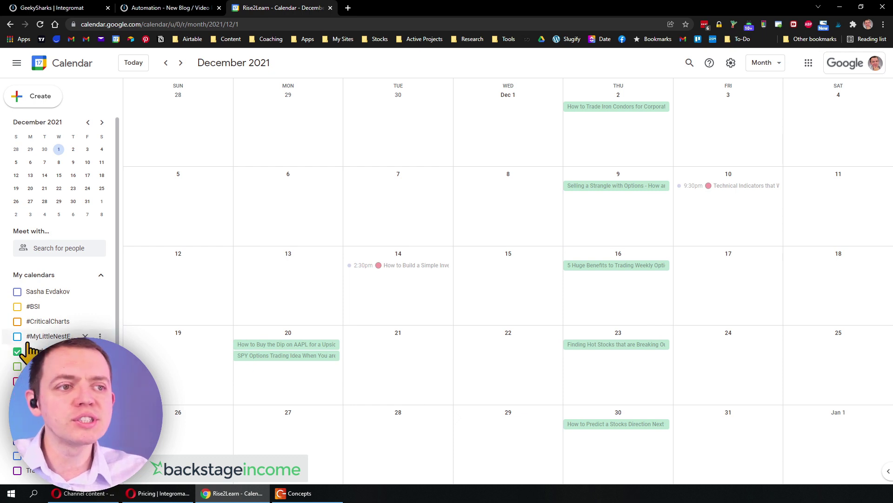
left_click(18, 353)
left_click(18, 322)
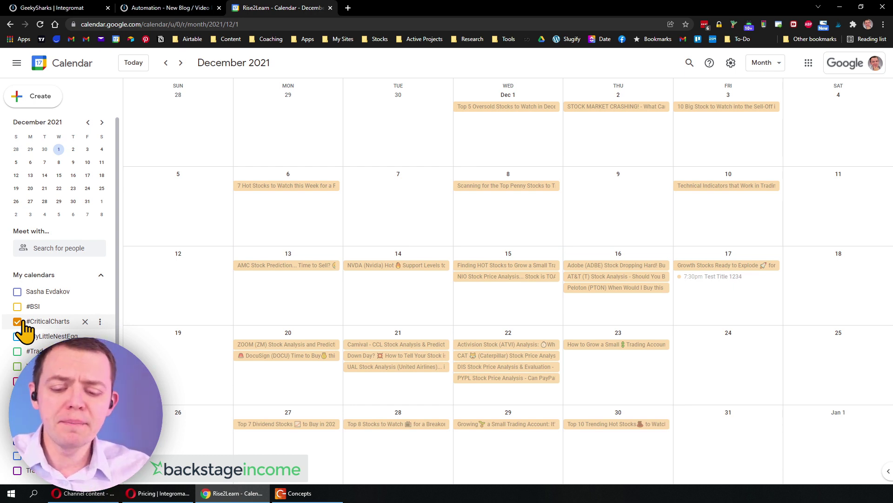
left_click(183, 21)
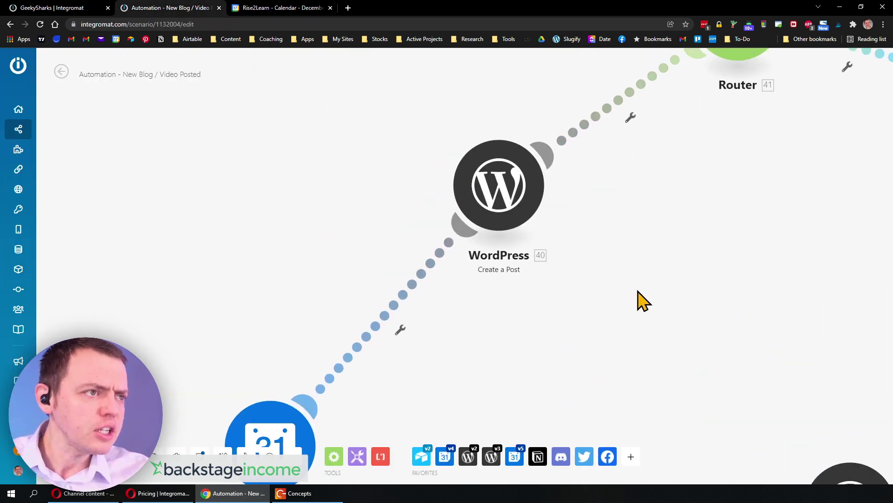
Open the WordPress Create a Post module, zoom in and circle its 'Coming soon' Content field.
left_click(371, 269)
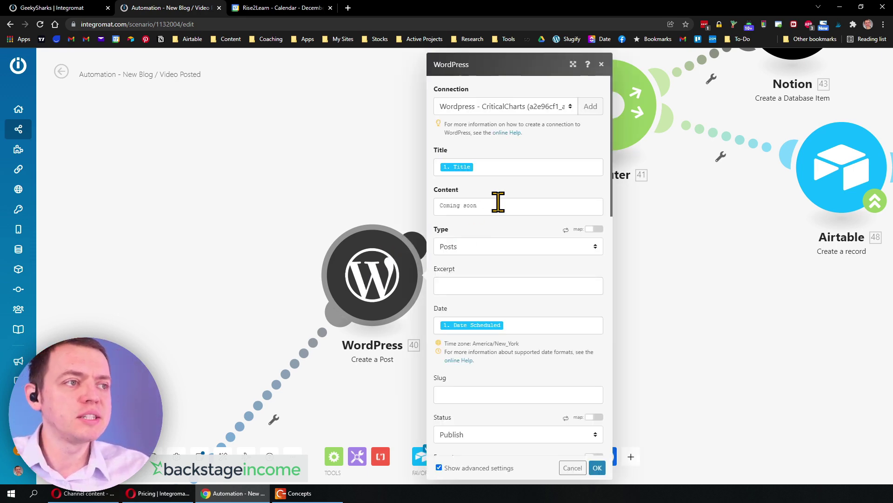
left_click(498, 201)
key("ctrl+plus")
key("ctrl+plus")
key("ctrl+plus")
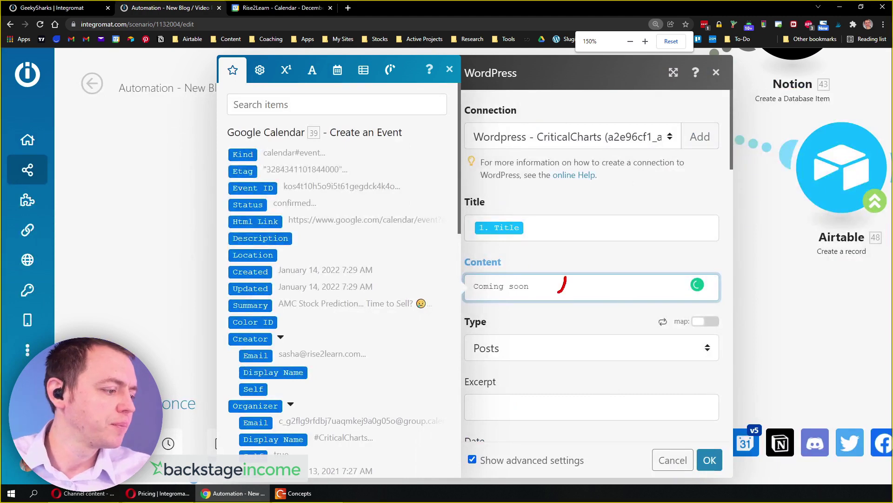
left_click_drag(564, 279, 481, 293)
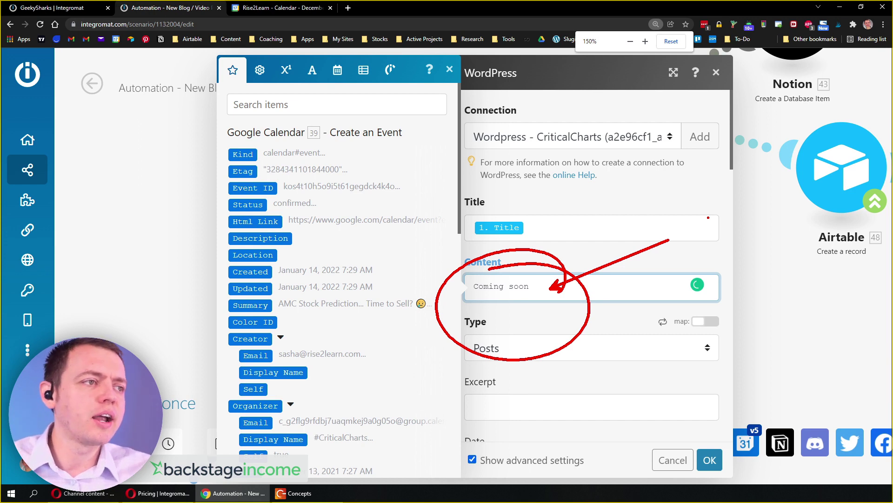
key("Escape")
left_click(539, 299)
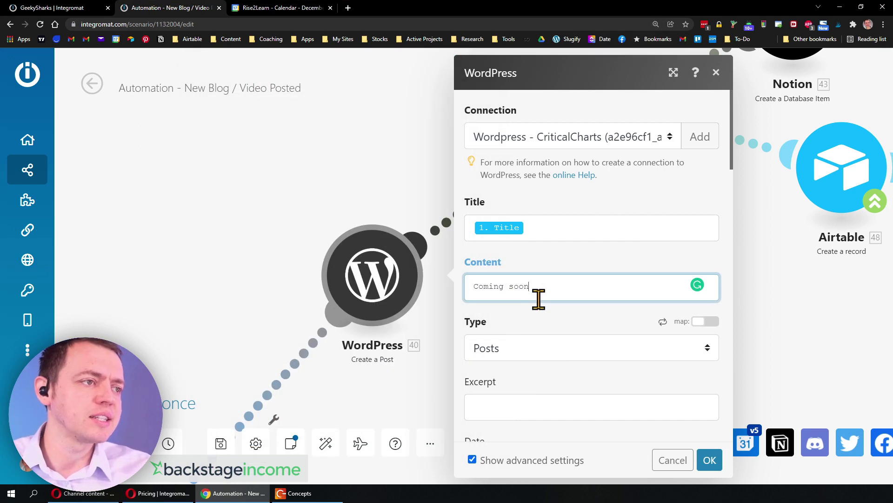
Scroll through Status (Publish), Author, Sticky and the embed_video and video_length metadata fields.
scroll(535, 344, "down", 3)
scroll(540, 332, "down", 5)
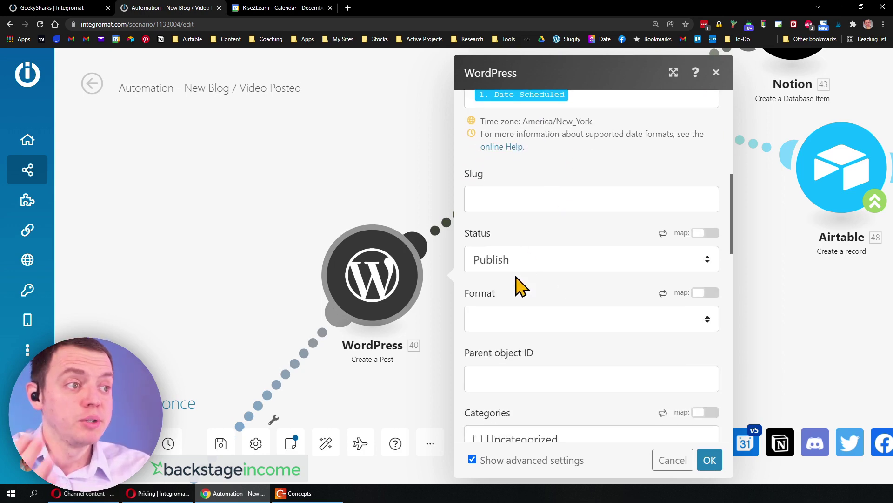
scroll(521, 281, "down", 6)
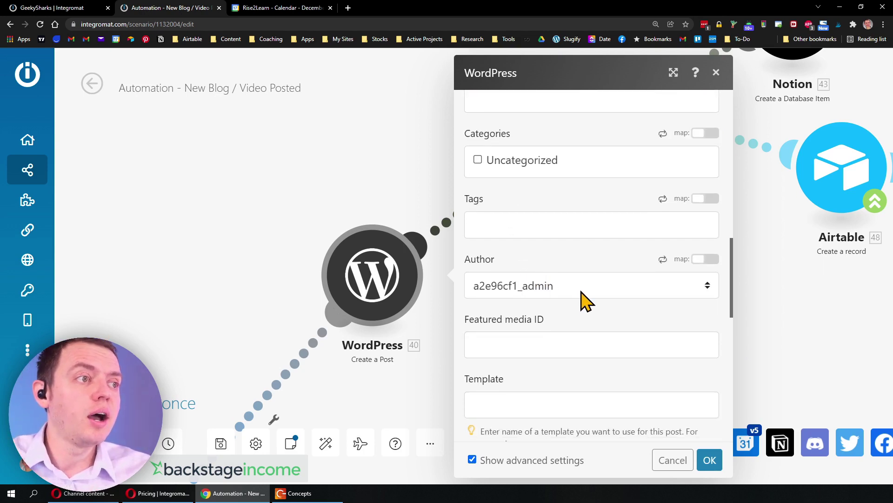
scroll(585, 302, "down", 3)
scroll(579, 208, "down", 6)
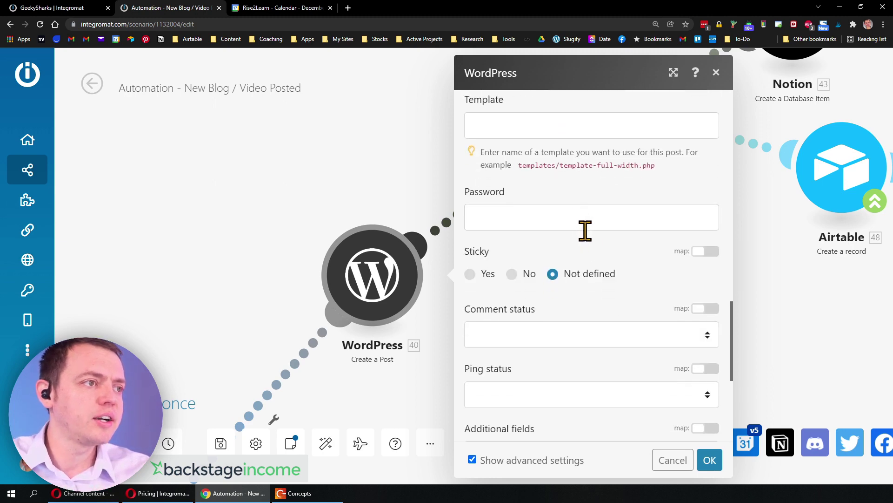
scroll(604, 269, "down", 2)
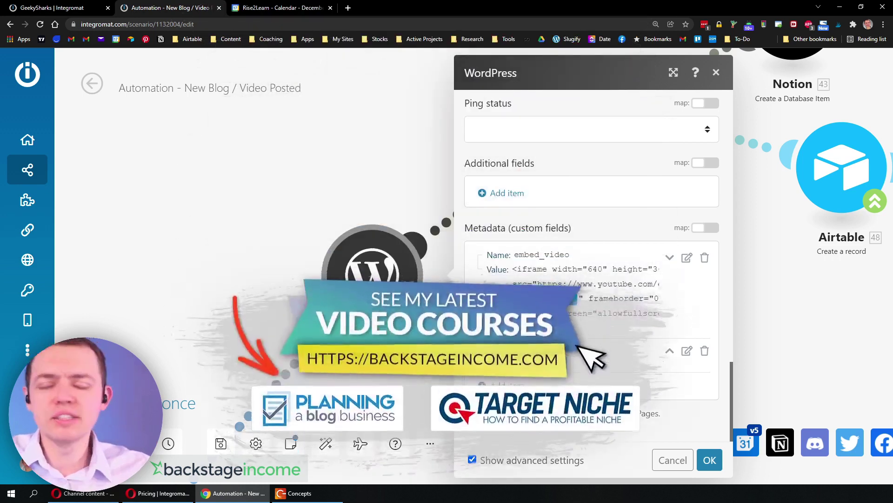
scroll(572, 317, "up", 5)
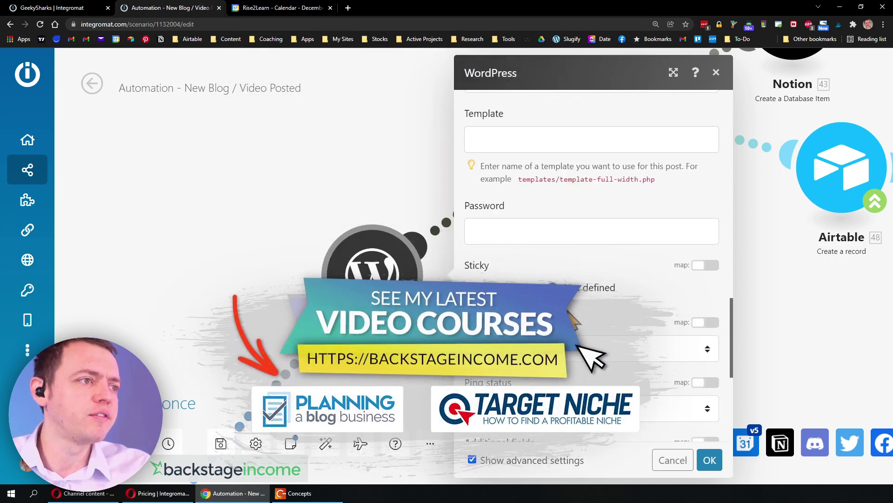
Close the WordPress settings, inspect the Notion database item fields, then open the Airtable record module.
left_click(259, 169)
left_click_drag(550, 182, 256, 279)
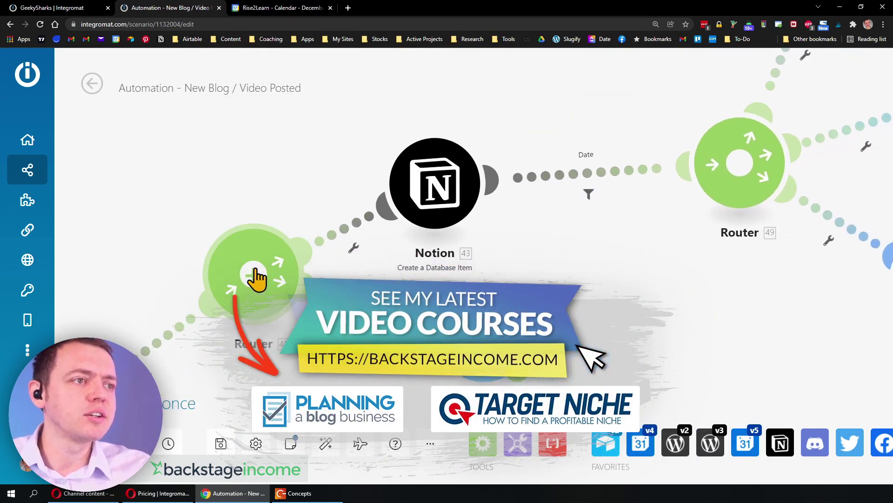
left_click(450, 190)
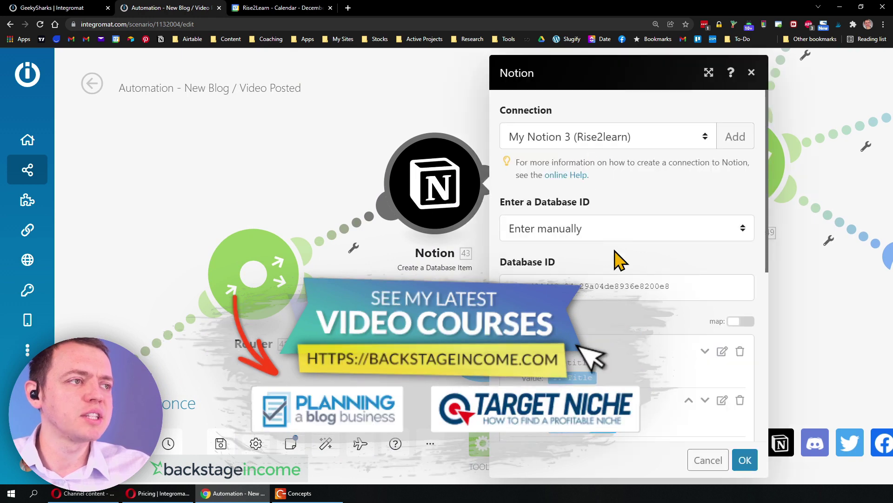
scroll(623, 326, "down", 3)
scroll(609, 288, "down", 4)
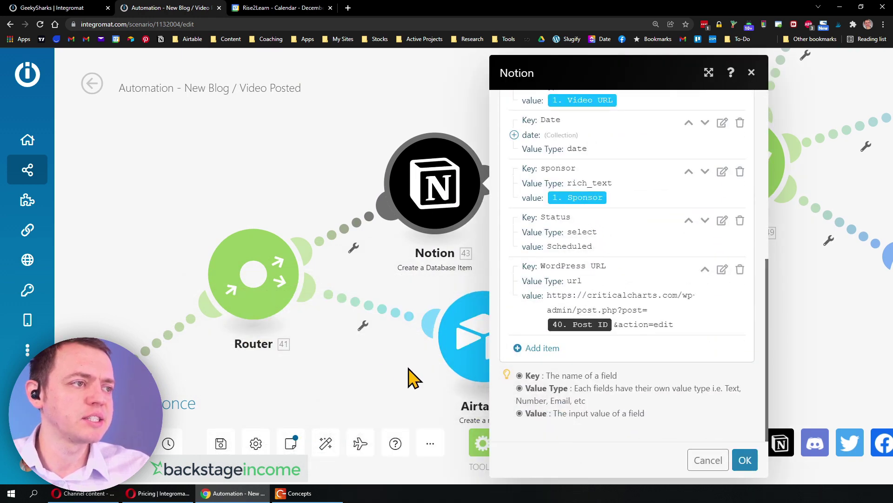
left_click(265, 371)
left_click(493, 340)
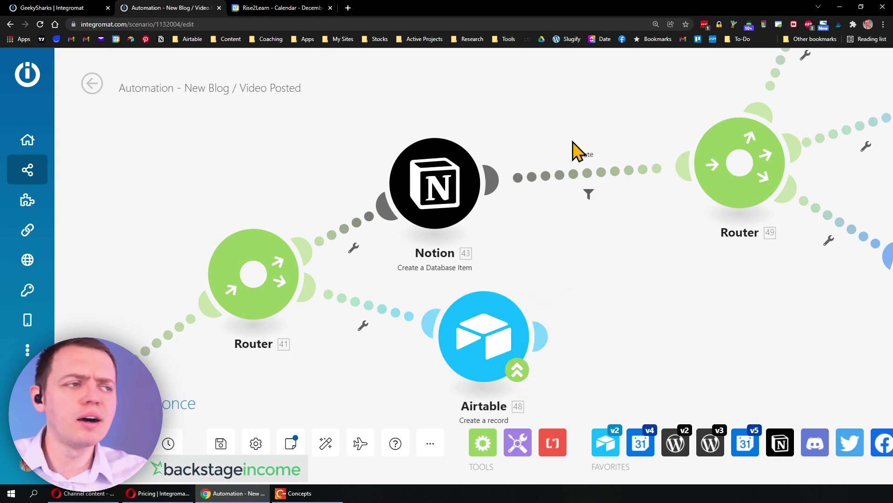
Pan to the Twitter Create a Tweet module and add a new empty module after it.
left_click_drag(631, 100, 210, 277)
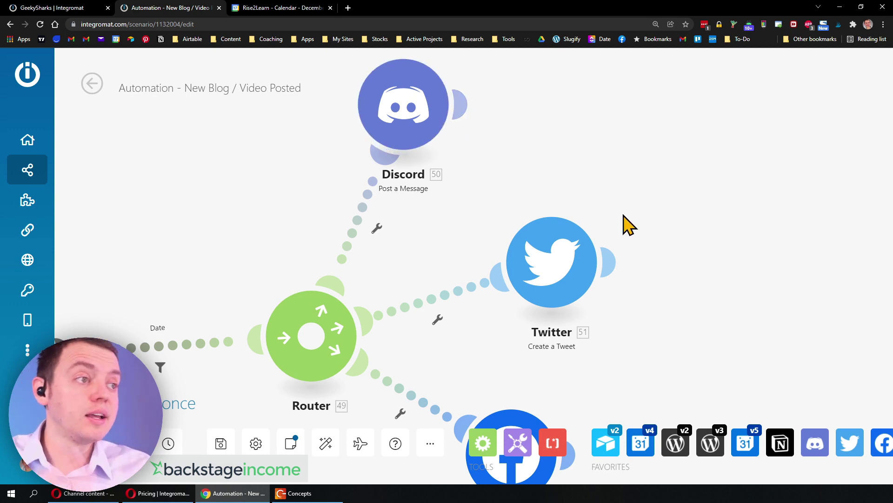
left_click_drag(676, 296, 648, 140)
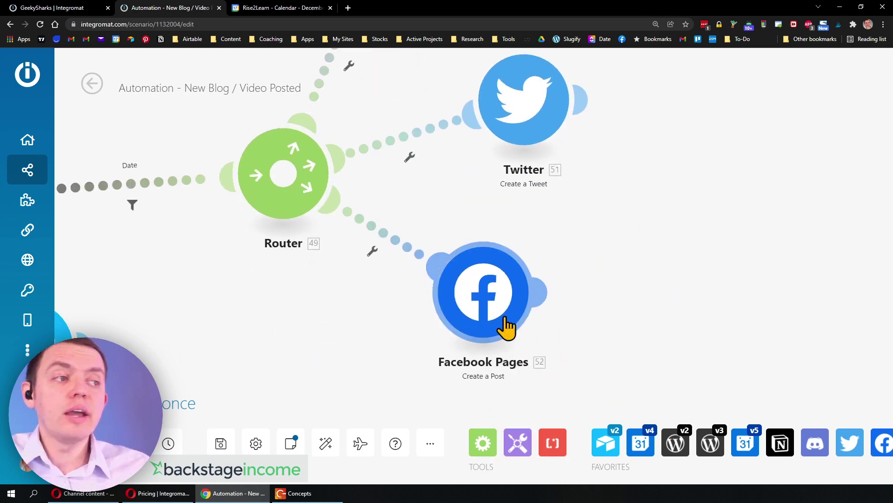
left_click_drag(644, 202, 624, 331)
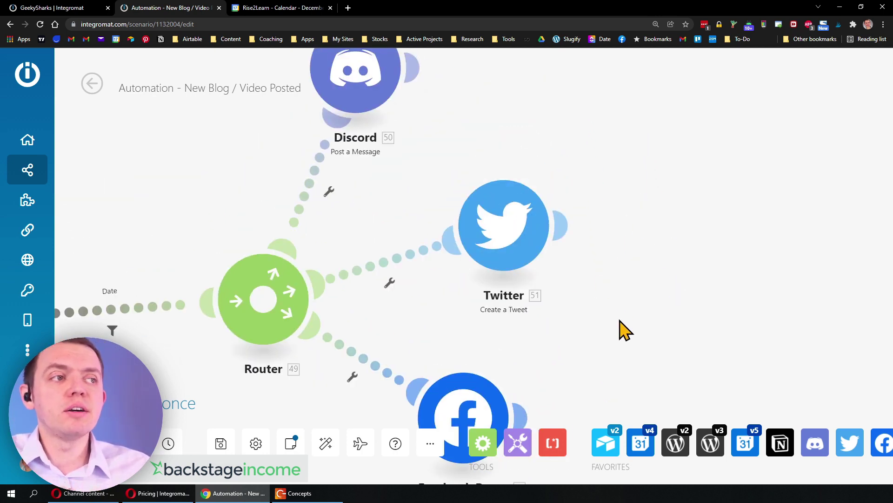
left_click(562, 223)
Search 'router' and insert a Flow Control Router after the Twitter step.
type("rout")
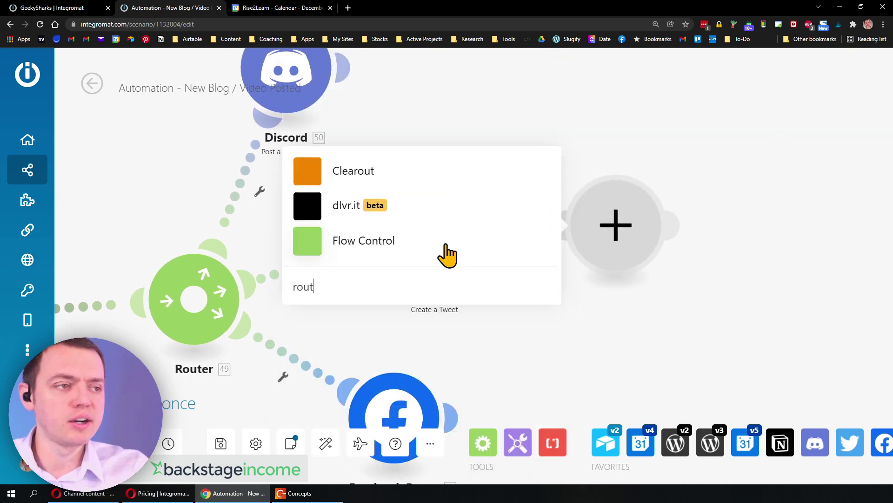
type("er")
left_click(423, 225)
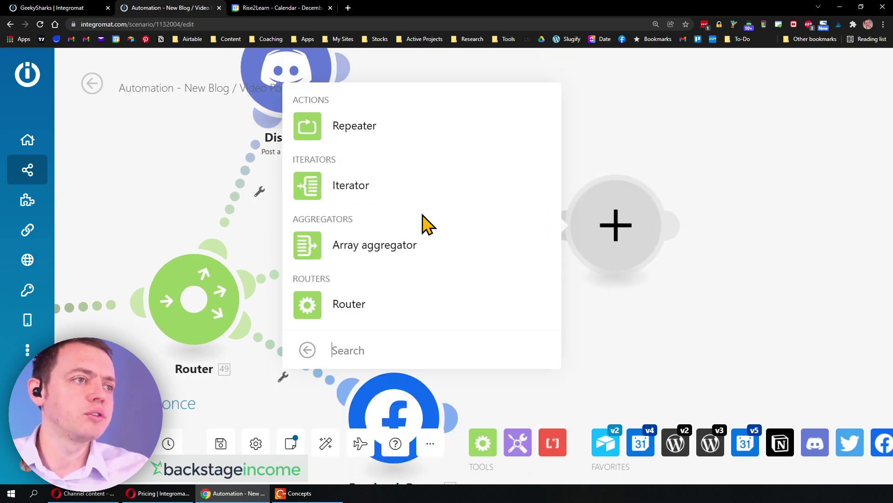
left_click(391, 315)
Browse the full app list for the router's upper branch, then dismiss it without choosing.
left_click(616, 138)
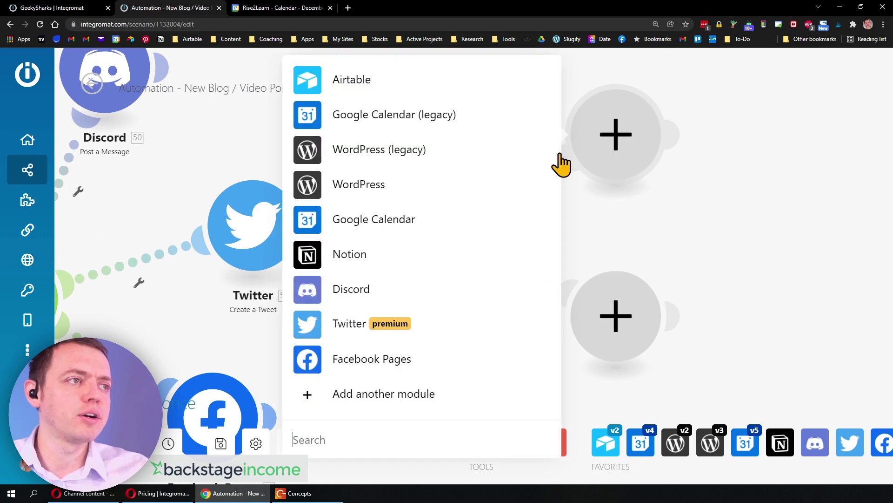
left_click(378, 396)
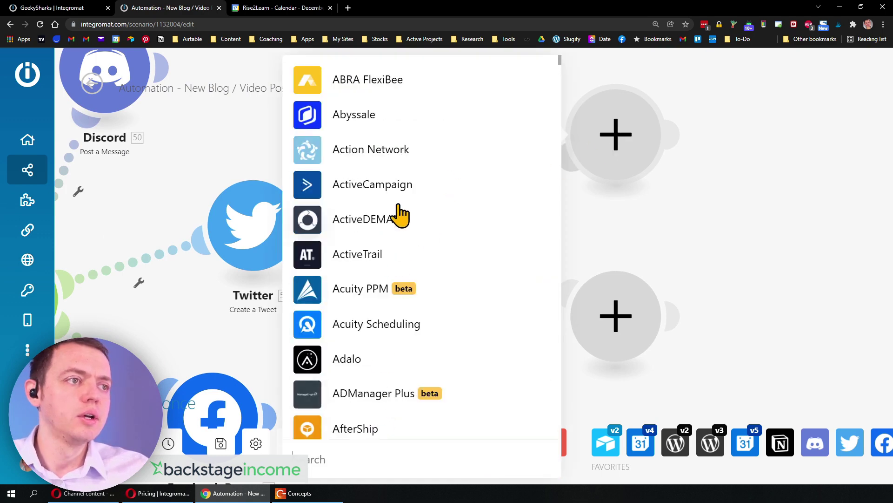
scroll(399, 218, "down", 14)
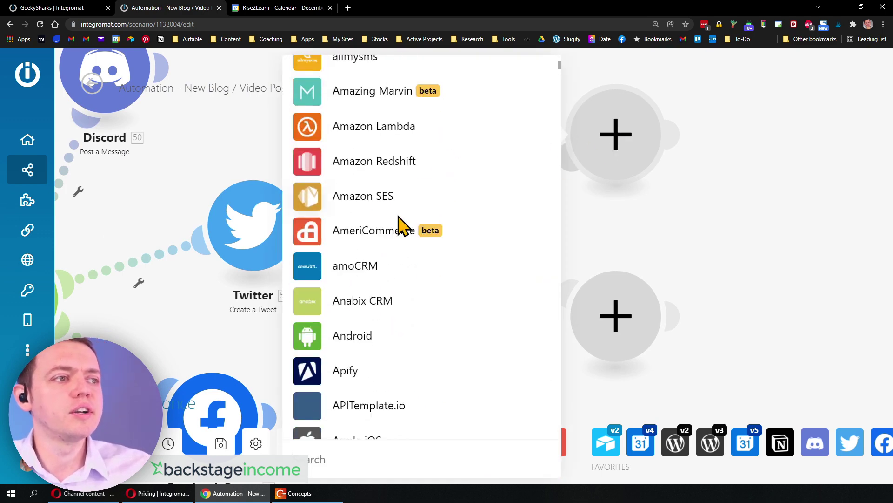
scroll(399, 228, "down", 20)
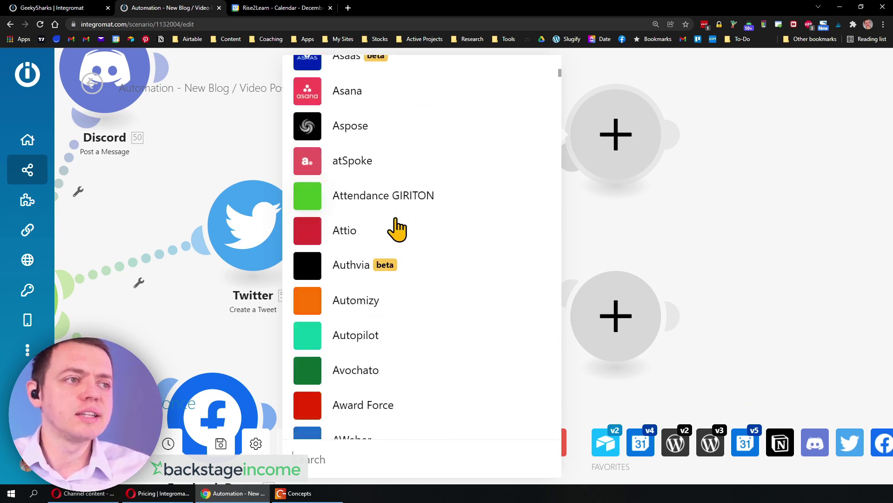
scroll(398, 228, "down", 10)
scroll(398, 223, "up", 8)
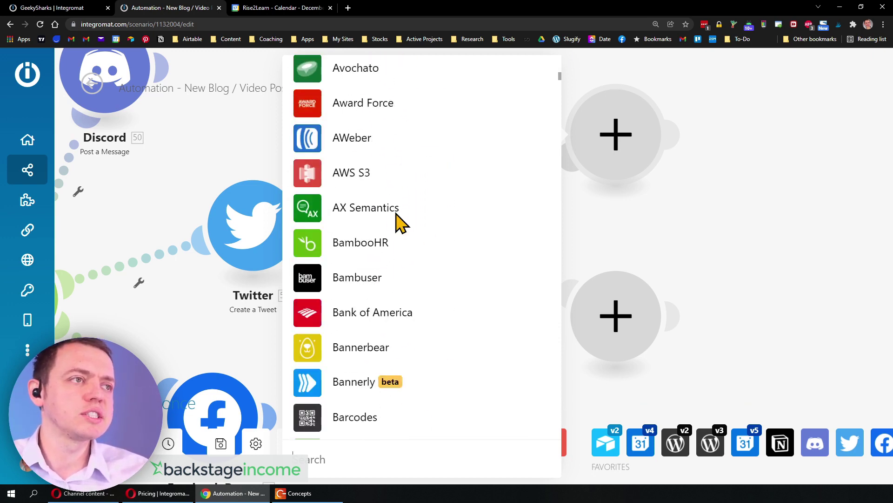
scroll(404, 264, "down", 20)
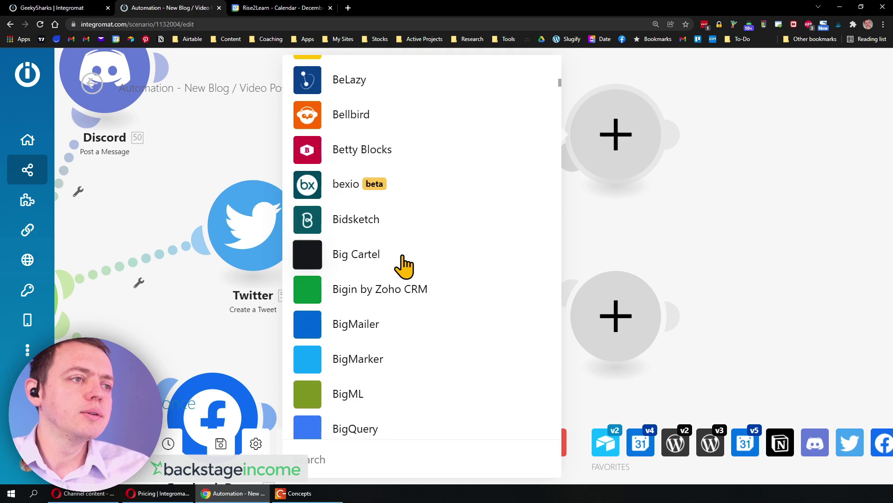
scroll(401, 263, "down", 20)
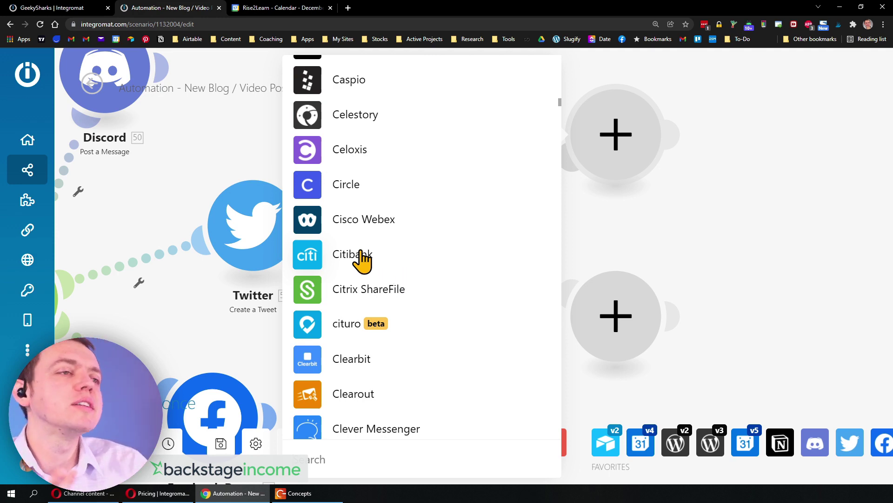
left_click(140, 209)
Pan across Notion, Router 41 and Router 49 to Router 53's two empty branches.
left_click_drag(134, 215, 475, 86)
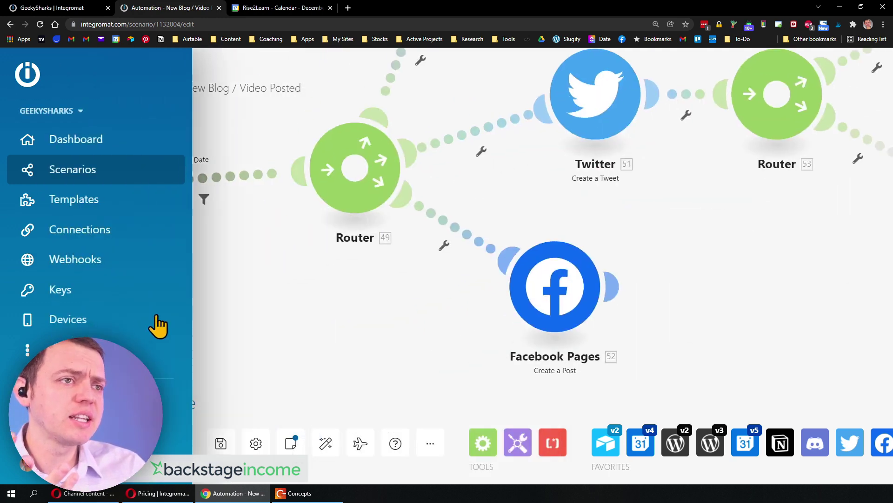
left_click_drag(345, 319, 630, 269)
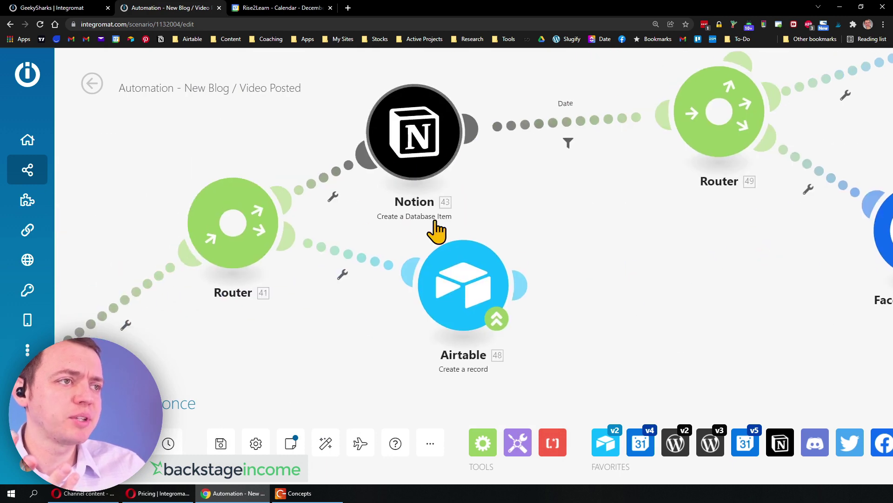
left_click_drag(760, 286, 490, 381)
left_click_drag(408, 342, 133, 445)
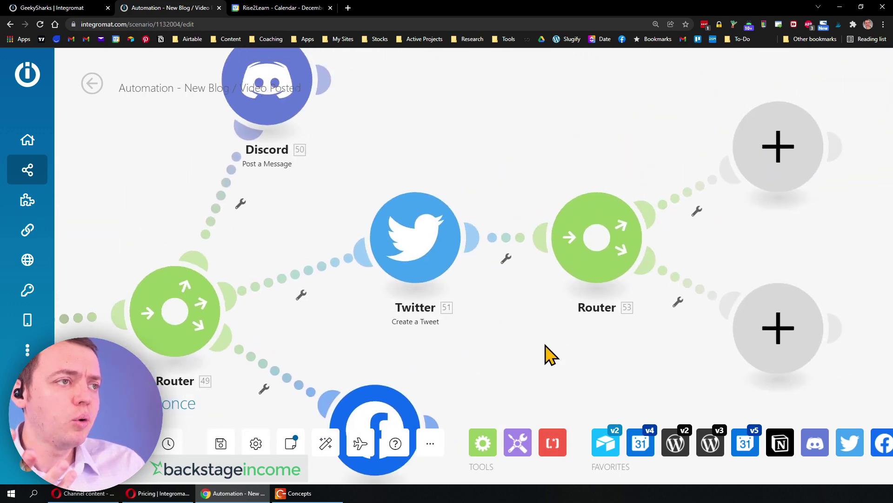
mouse_move(301, 86)
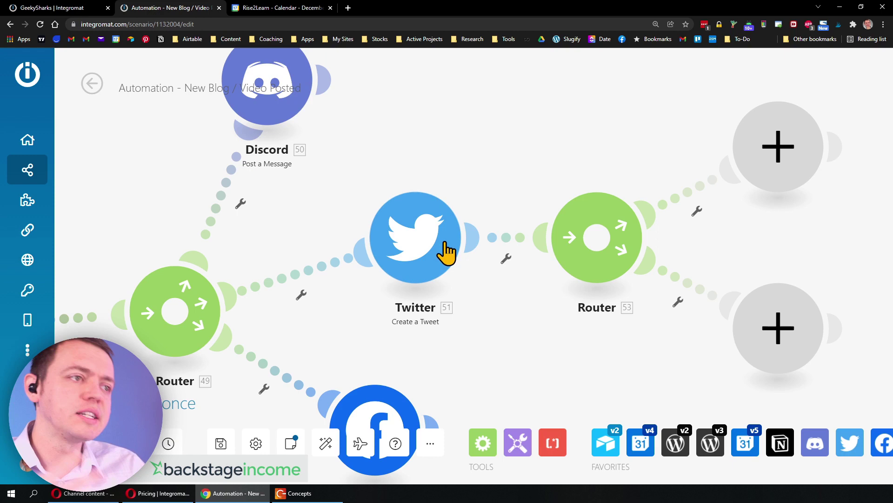
left_click_drag(523, 379, 544, 200)
left_click_drag(605, 214, 323, 395)
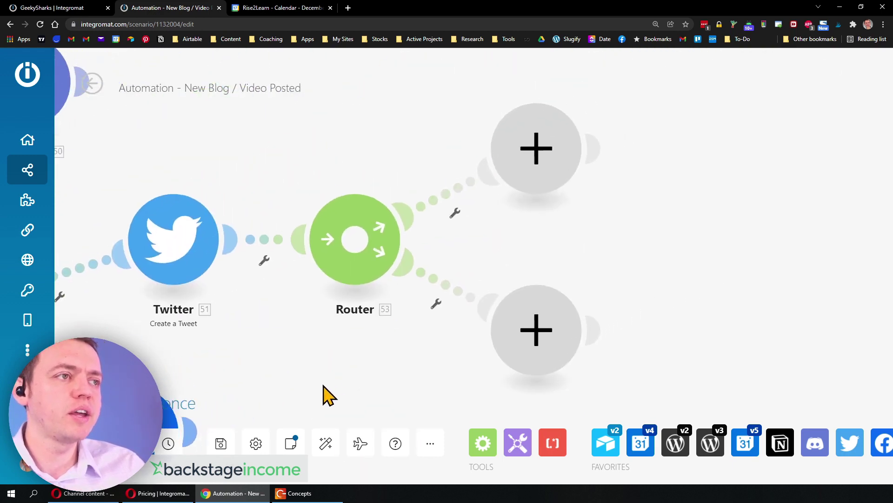
Scroll the alphabetical app list from A to E for the upper branch, then close it unchosen.
left_click(524, 139)
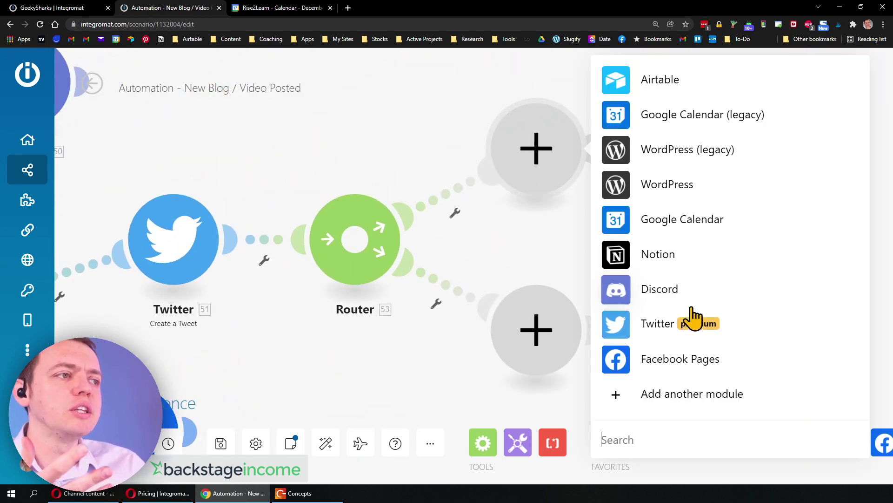
left_click(669, 401)
scroll(712, 339, "down", 10)
scroll(730, 335, "down", 20)
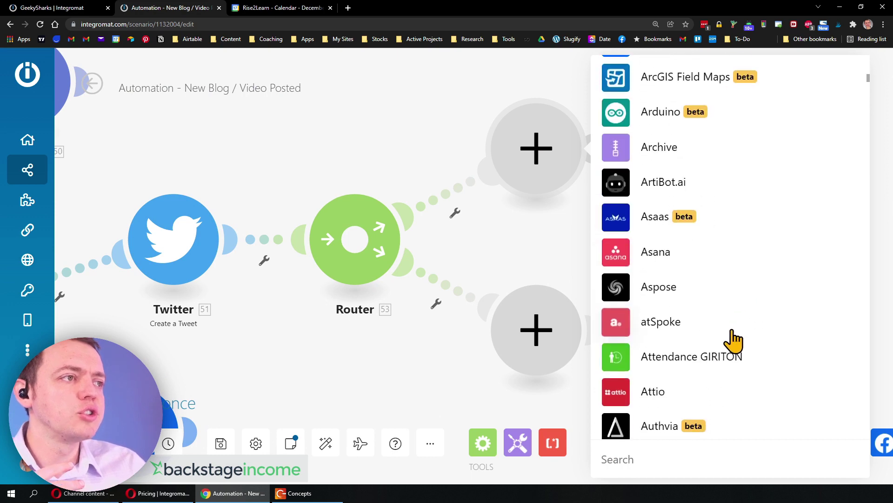
scroll(720, 358, "down", 20)
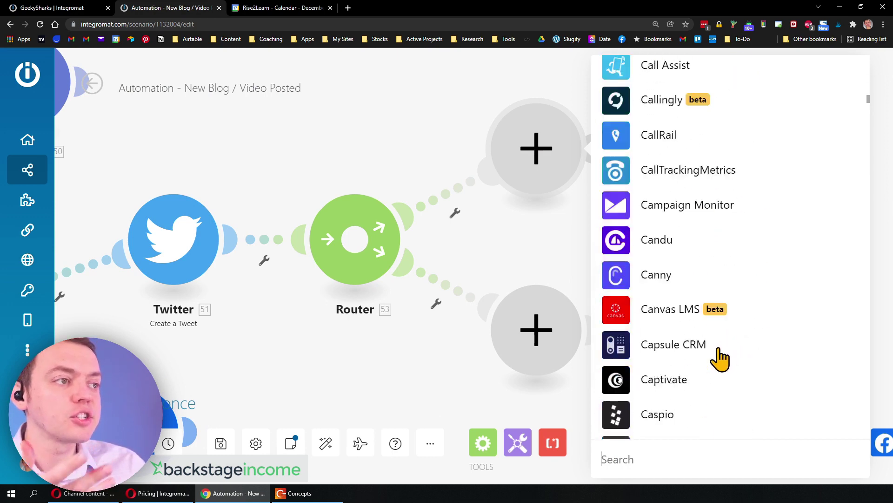
scroll(720, 360, "up", 8)
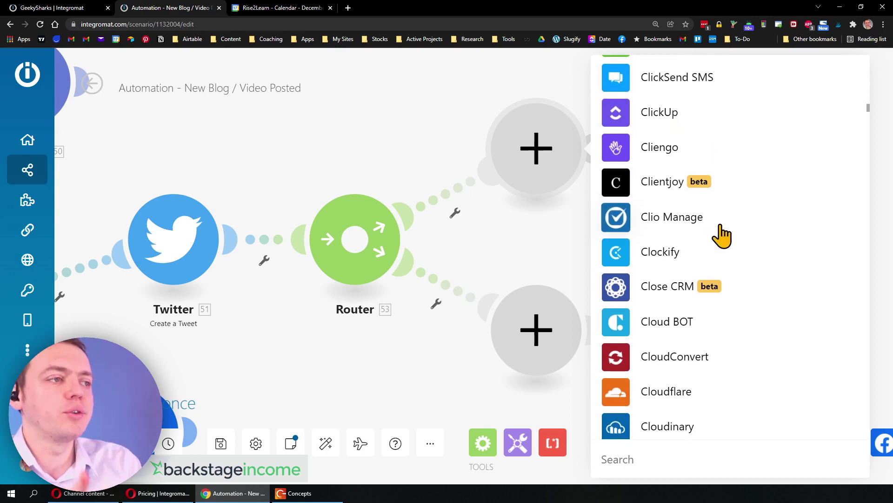
scroll(722, 235, "down", 15)
scroll(724, 281, "down", 15)
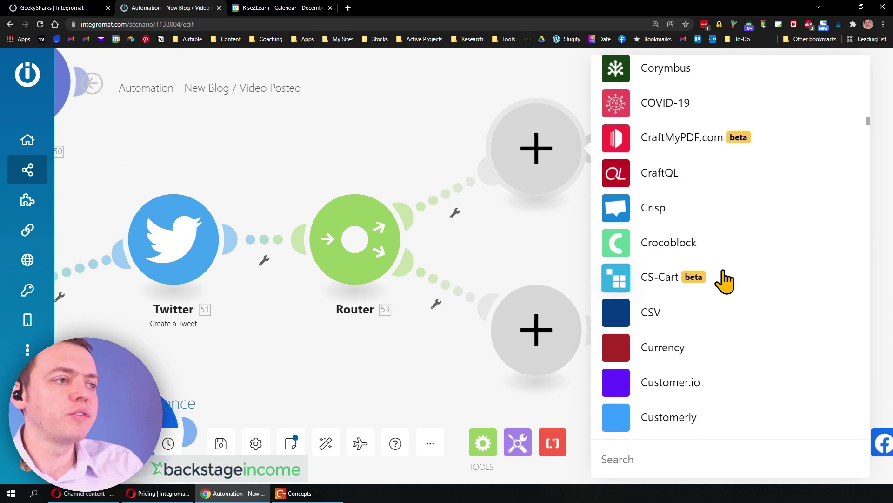
scroll(728, 284, "down", 5)
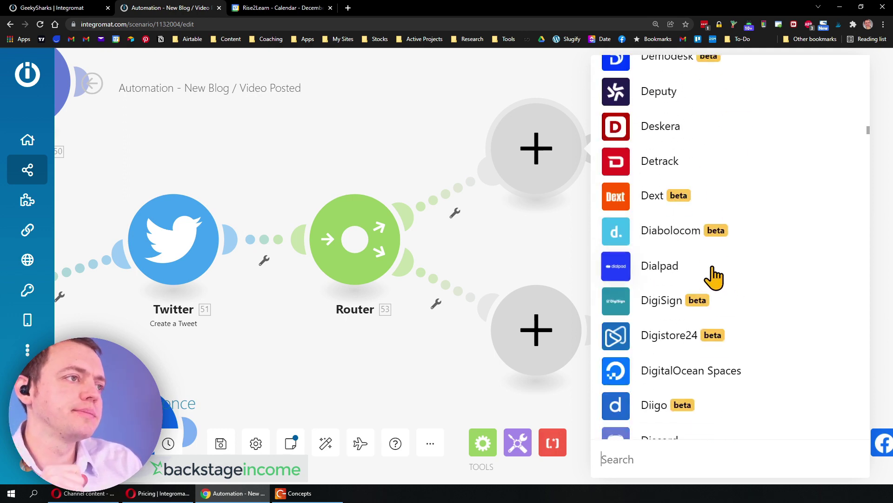
scroll(695, 245, "down", 7)
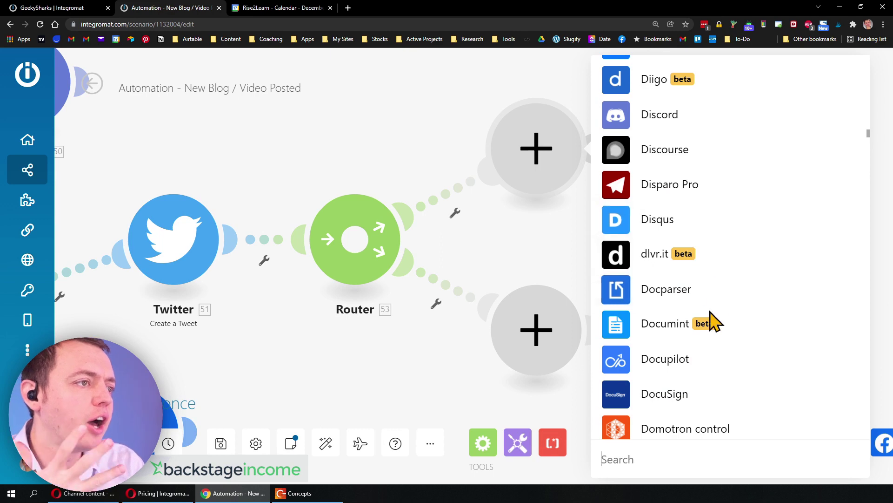
scroll(684, 321, "down", 6)
scroll(684, 323, "down", 4)
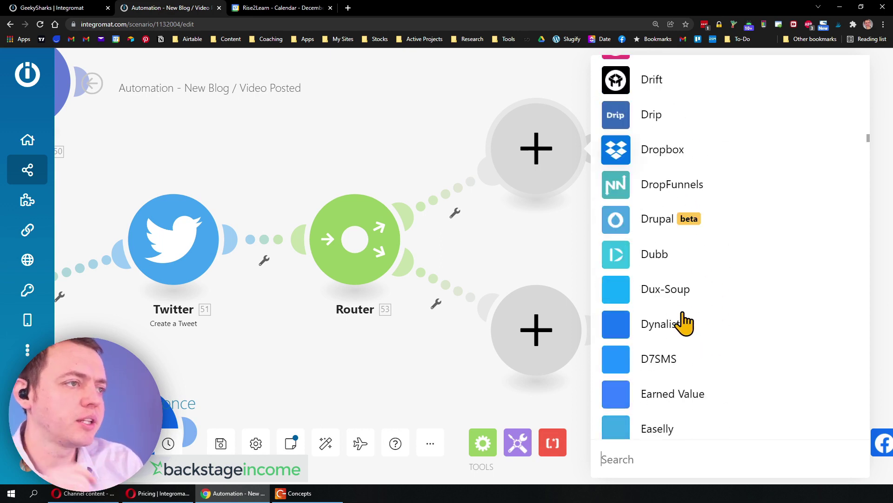
scroll(684, 321, "down", 10)
scroll(687, 322, "down", 7)
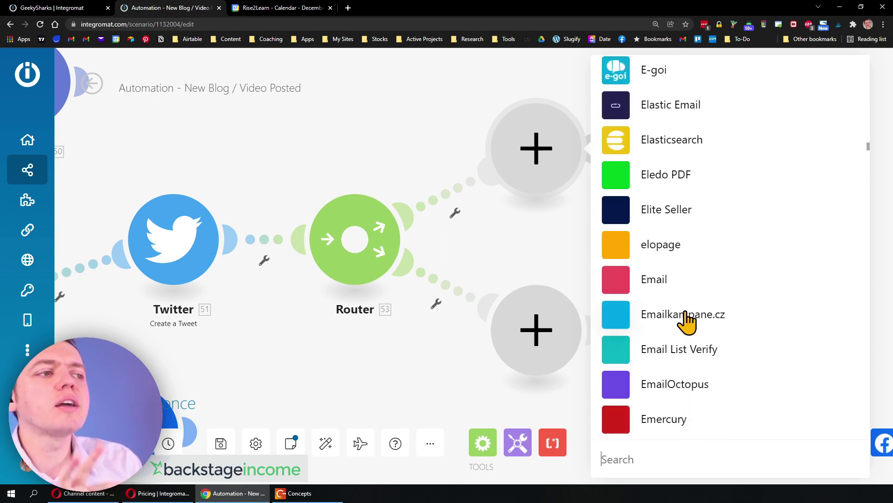
scroll(686, 323, "down", 7)
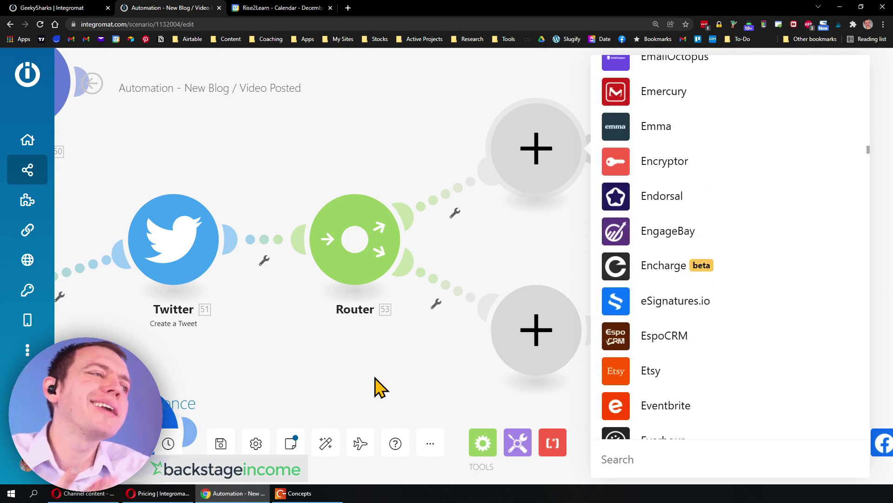
left_click(305, 389)
Delete both empty branch modules and the unused router after Twitter.
right_click(515, 149)
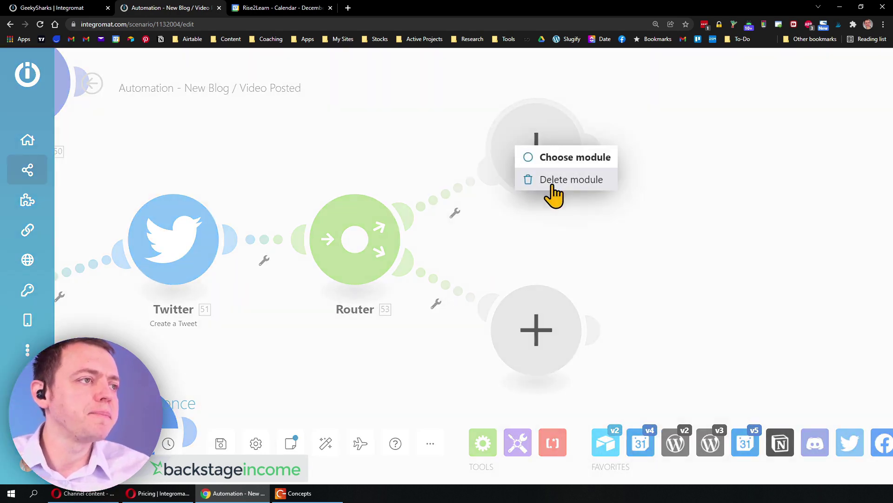
left_click(551, 182)
right_click(552, 330)
left_click(574, 371)
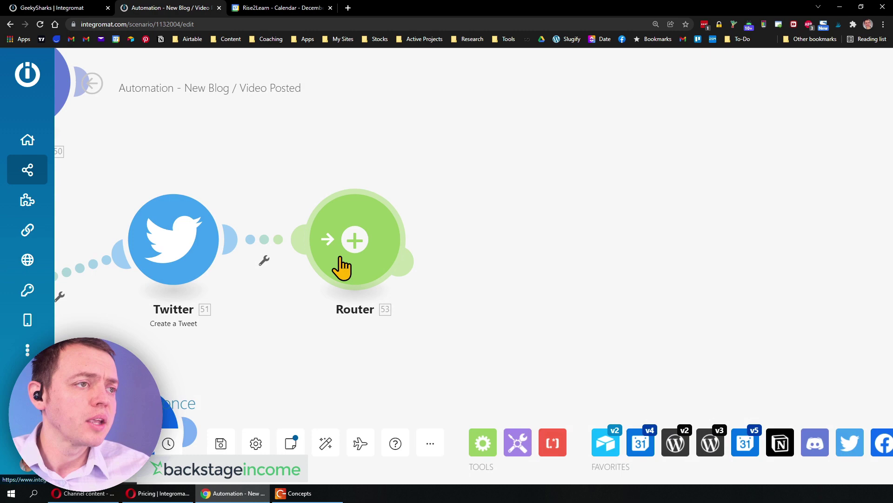
right_click(344, 260)
left_click(397, 373)
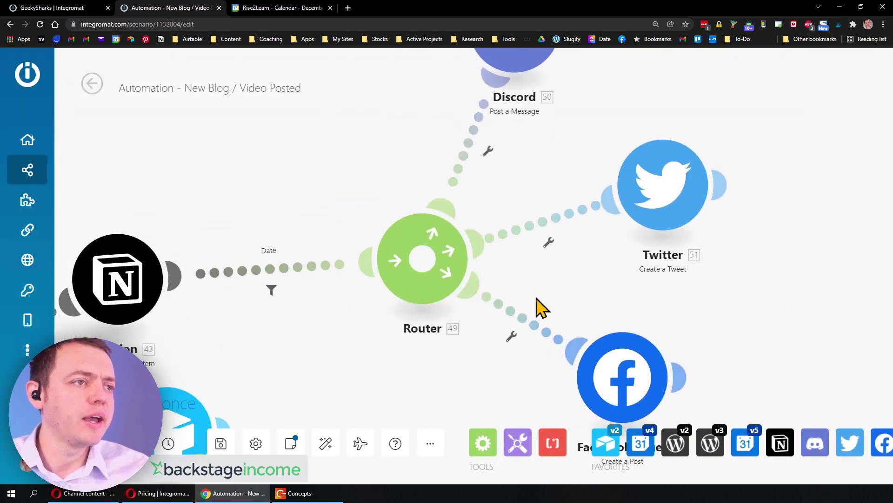
Rearrange the Discord, Twitter and Facebook Pages modules, then pan back toward Notion.
left_click_drag(419, 174, 463, 159)
left_click(616, 307)
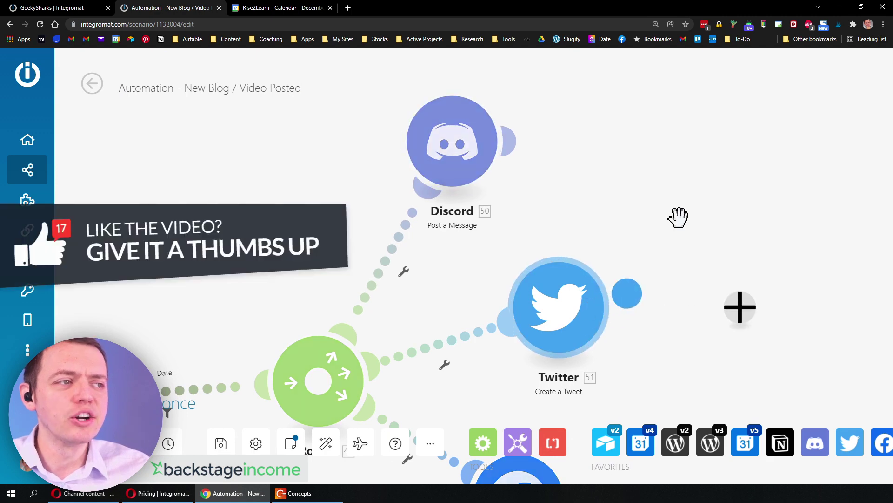
left_click_drag(555, 342, 594, 295)
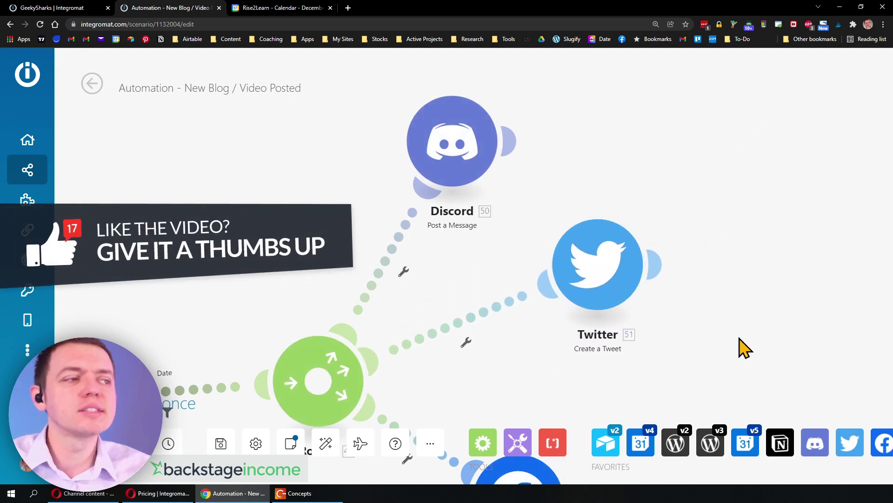
left_click_drag(742, 347, 719, 215)
left_click_drag(479, 387, 604, 343)
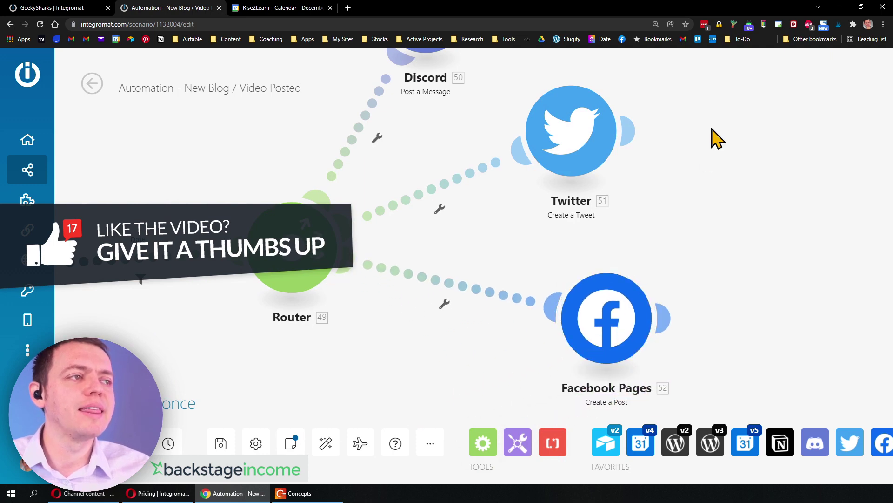
left_click_drag(713, 137, 772, 212)
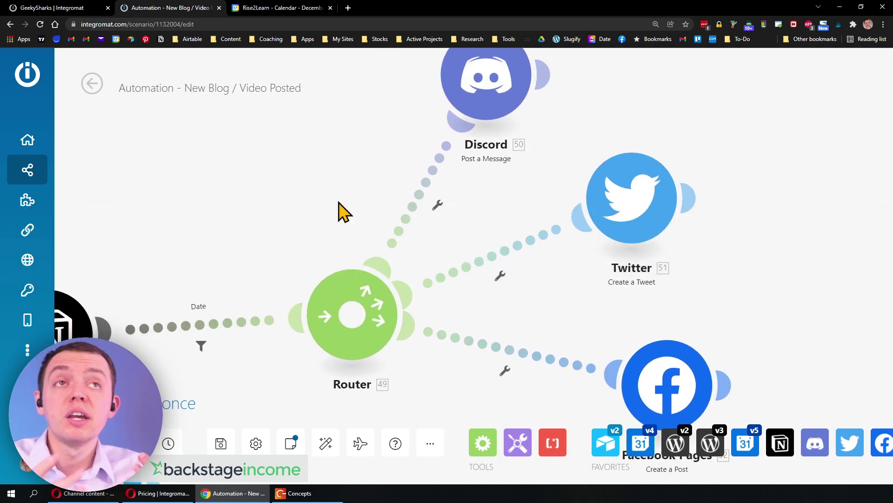
left_click_drag(233, 253, 414, 131)
left_click_drag(495, 281, 560, 227)
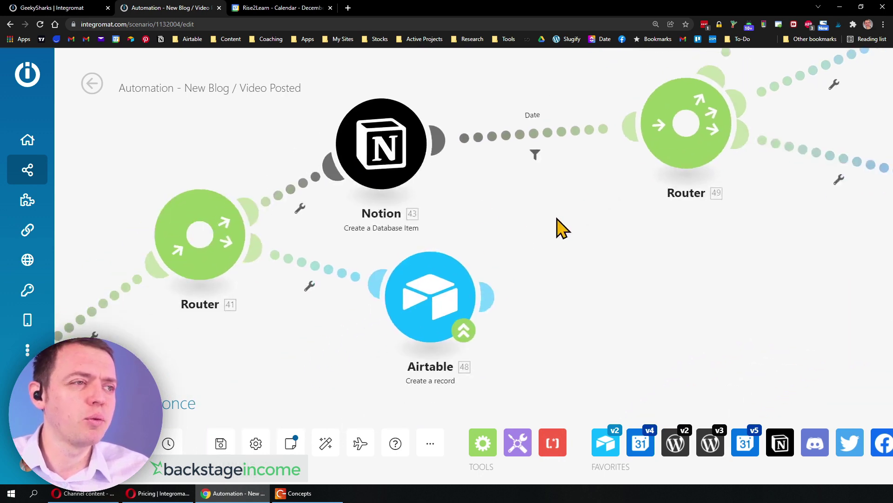
Glance at the Notion module, then display the schedule: every 25 minutes, Monday–Friday, from 8:32 AM.
left_click(427, 154)
left_click(266, 353)
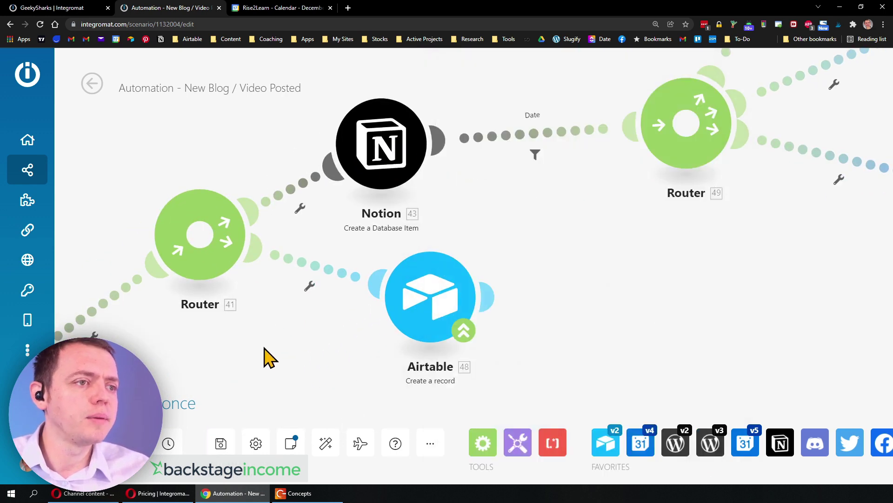
left_click(170, 441)
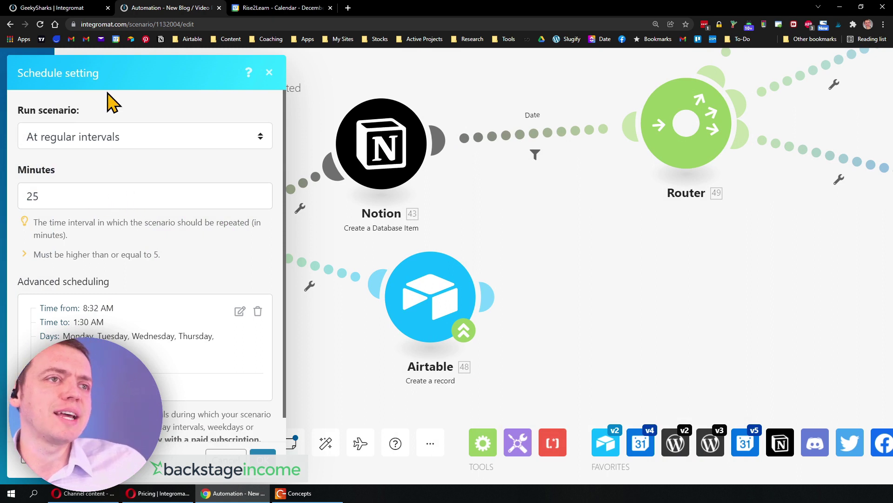
scroll(93, 195, "down", 1)
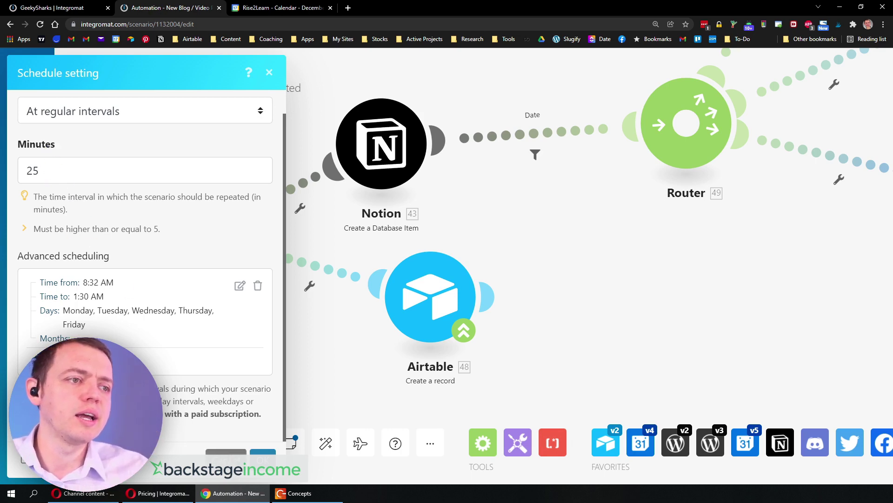
Close the schedule and pan across the WordPress and both Google Calendar branches back to Router 41.
left_click(263, 459)
left_click_drag(189, 355, 593, 214)
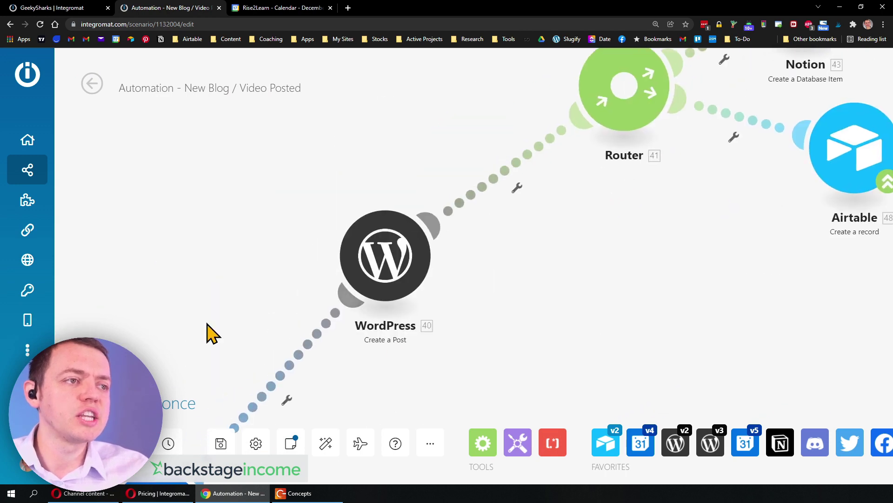
left_click_drag(208, 333, 339, 138)
left_click_drag(229, 228, 275, 132)
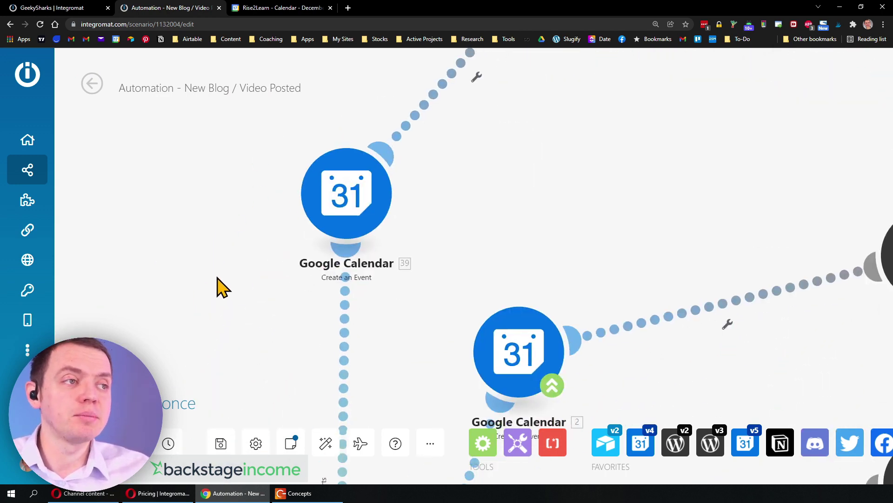
left_click_drag(219, 286, 126, 404)
left_click_drag(682, 188, 493, 200)
left_click_drag(547, 154, 277, 233)
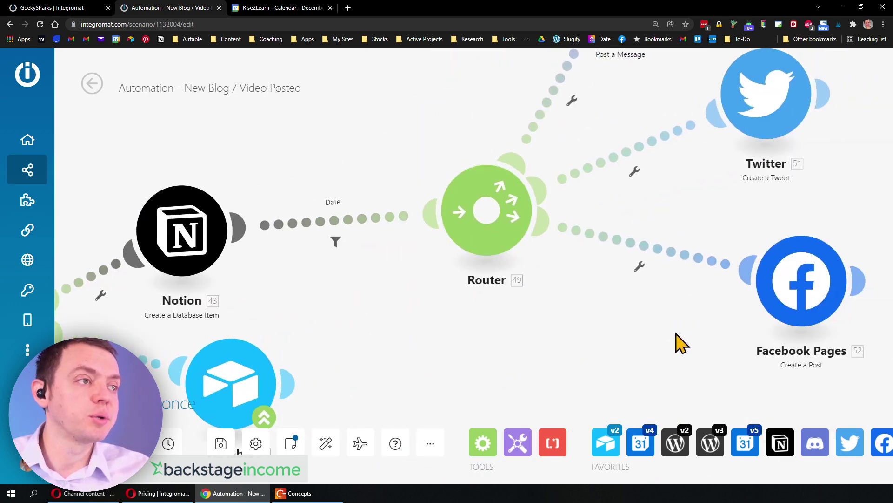
left_click_drag(678, 343, 763, 243)
left_click_drag(230, 291, 340, 211)
Add an empty branch to Router 41, then delete the new empty module, leaving Notion and Airtable.
left_click(179, 160)
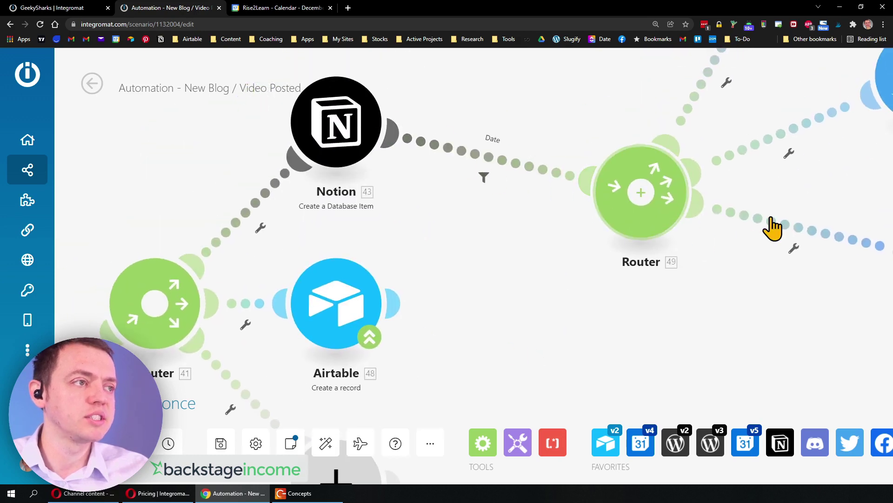
left_click_drag(698, 331, 732, 104)
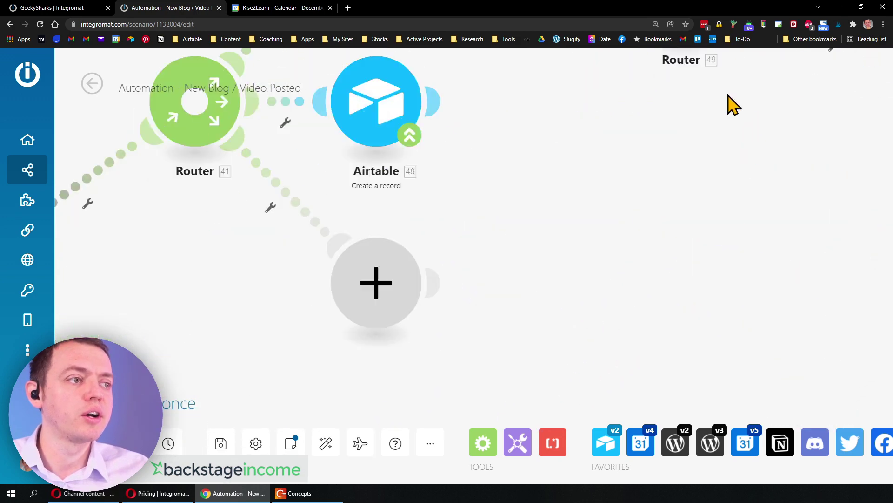
right_click(400, 284)
left_click(447, 322)
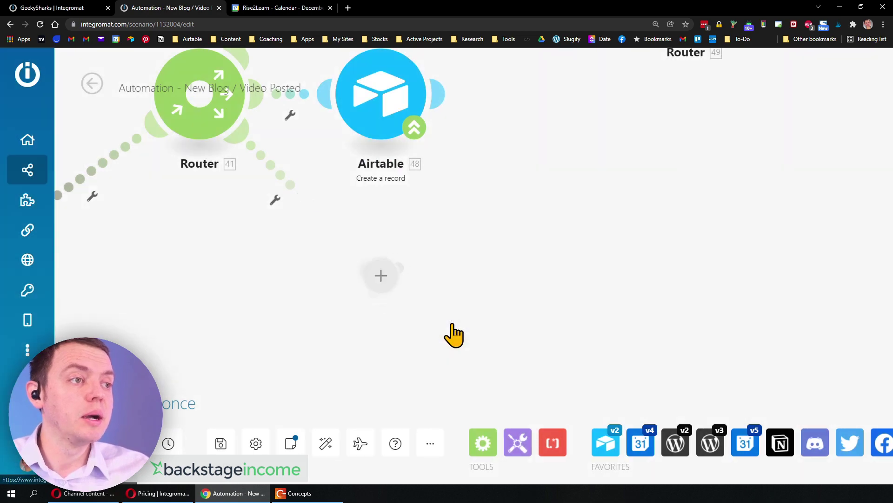
left_click_drag(577, 228, 609, 384)
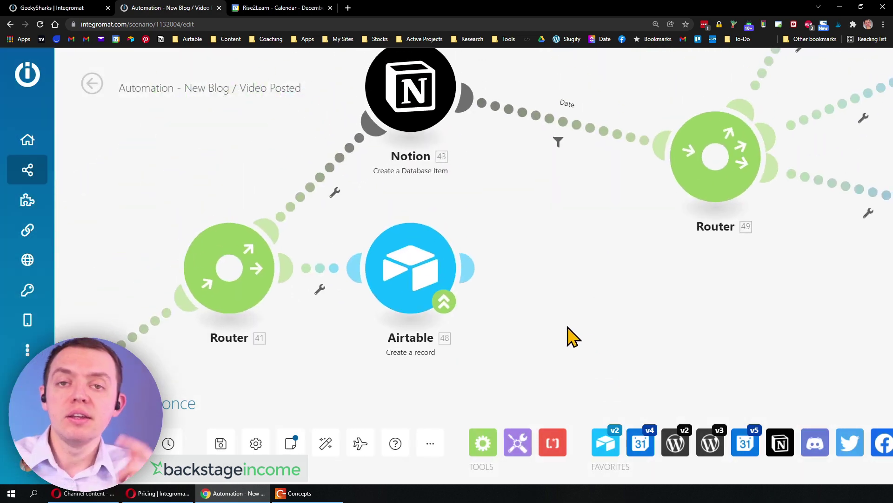